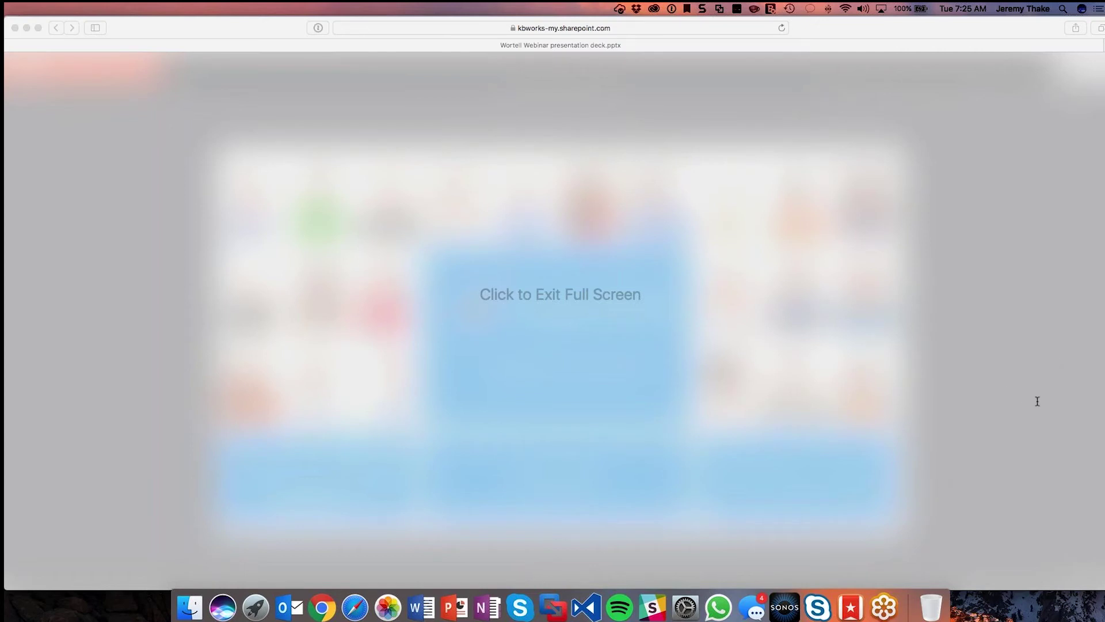
Step: Leave the full-screen Wortell Webinar slideshow to switch to another application
{"action": "key", "text": "super+Tab"}
{"action": "key", "text": "super+Tab"}
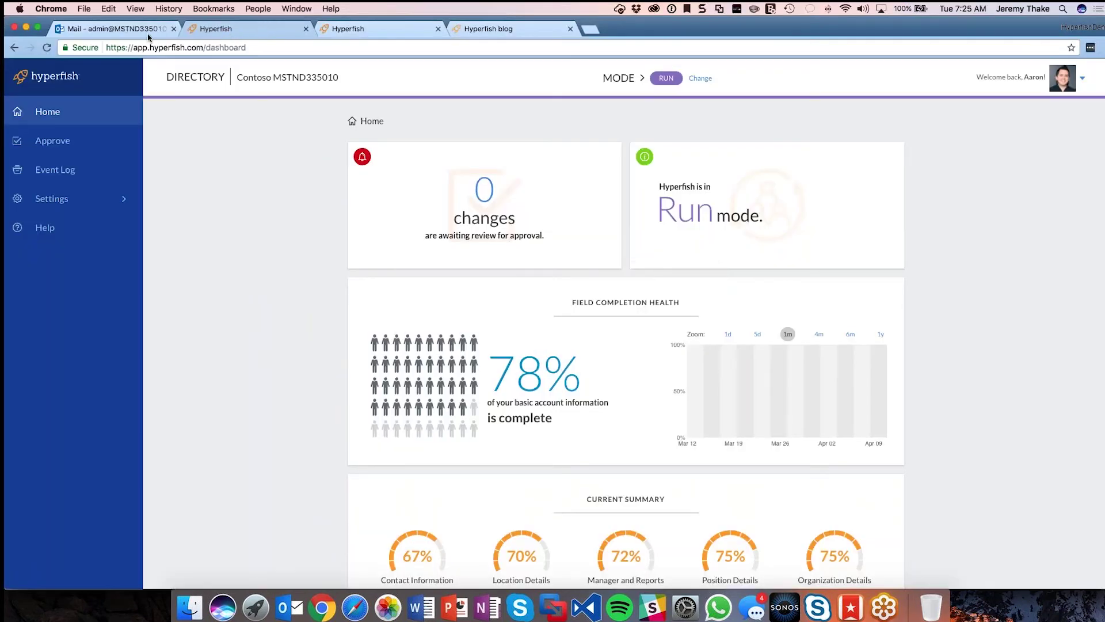
Step: Switch from the Hyperfish dashboard to the Mail tab showing the Outlook inbox
{"action": "left_click", "coordinate": [152, 33]}
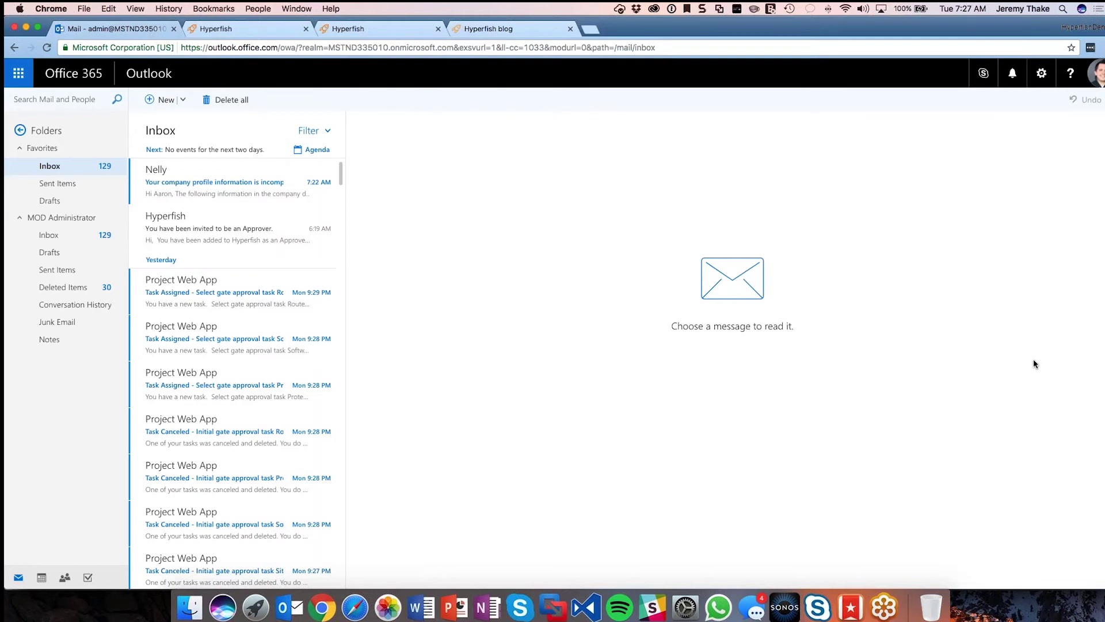
Step: Open the 'Your company profile information is incomplete' email in the reading pane
{"action": "left_click", "coordinate": [257, 190]}
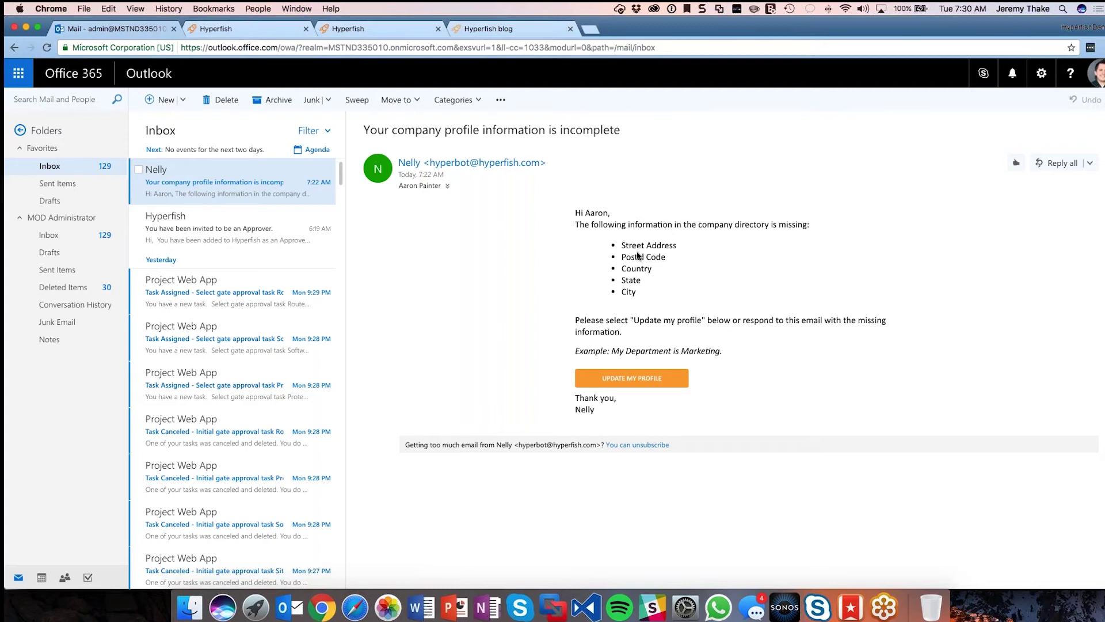
Step: Reply all without the signature lines, stating the user's street address, and send it
{"action": "left_click", "coordinate": [1057, 165]}
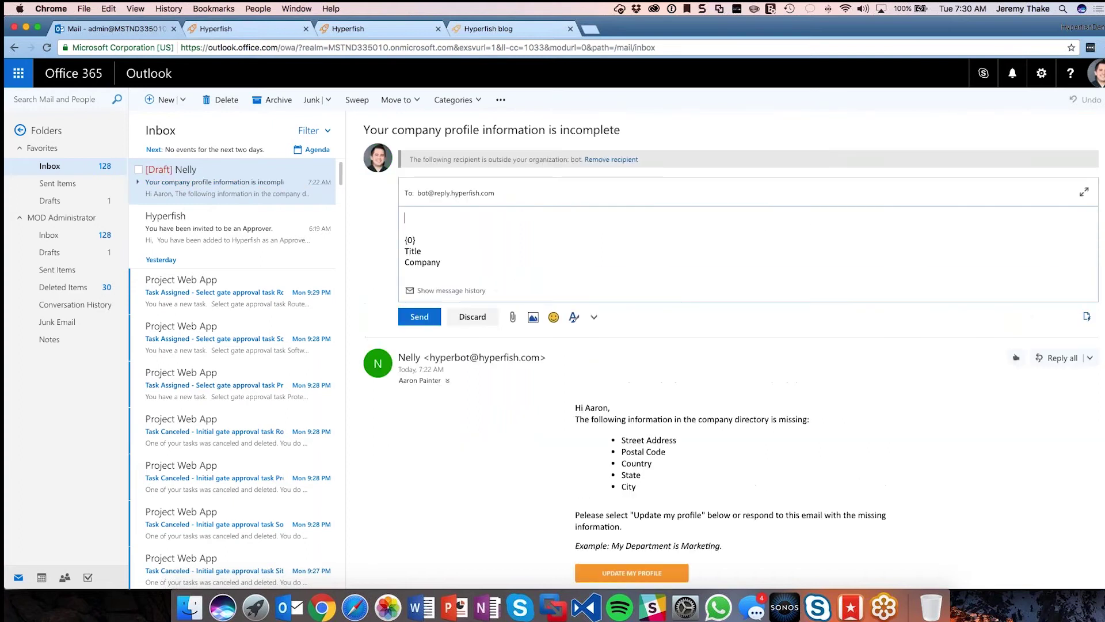
{"action": "left_click_drag", "start_coordinate": [443, 262], "coordinate": [416, 211]}
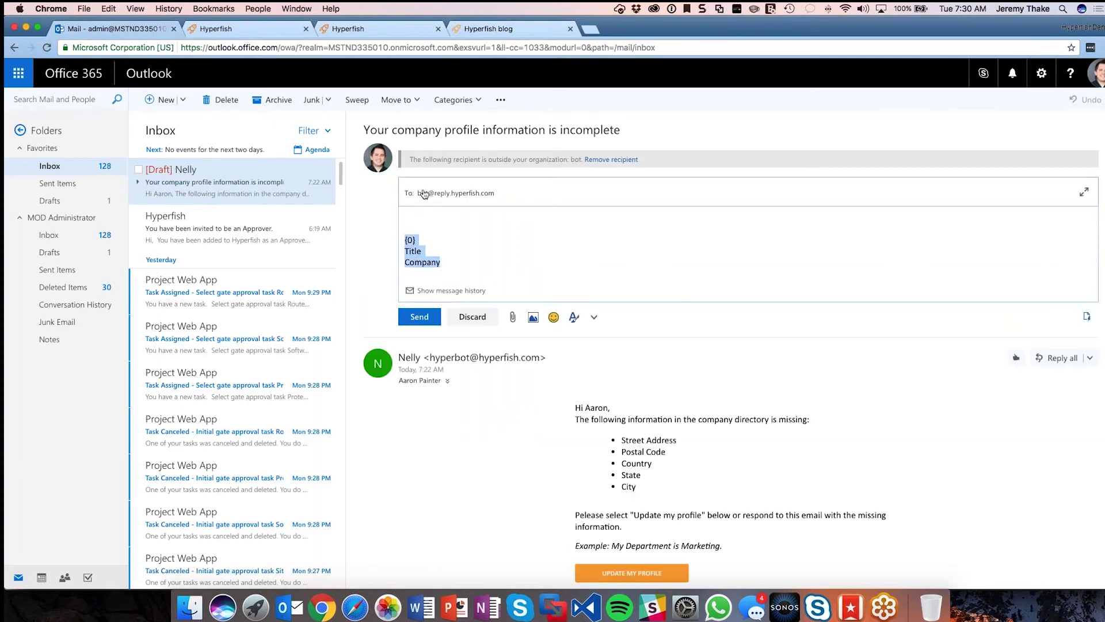
{"action": "key", "text": "BackSpace"}
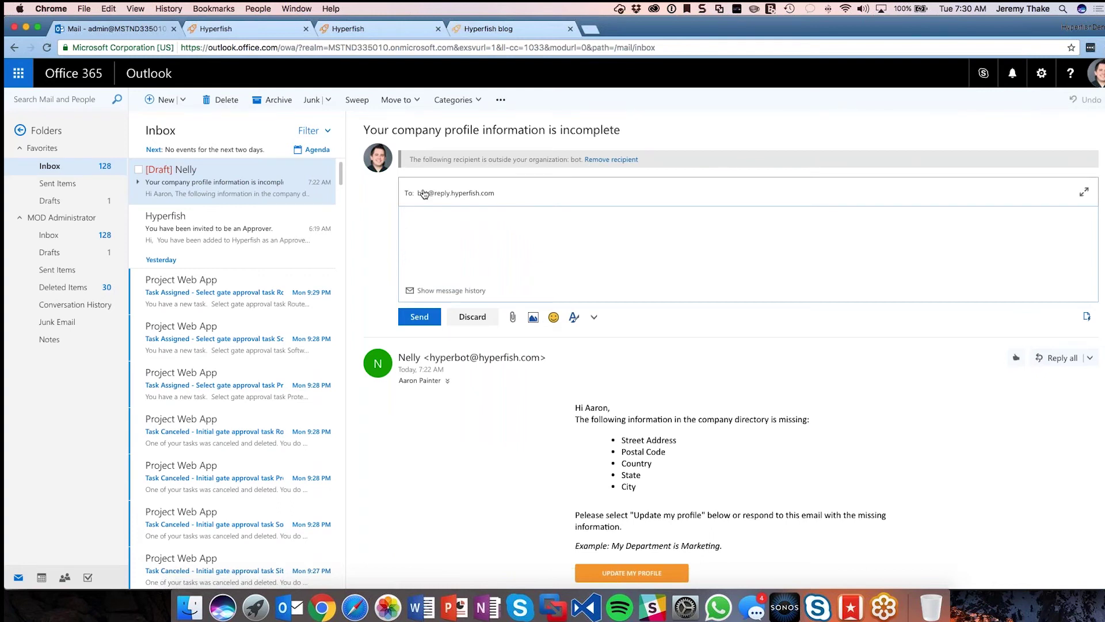
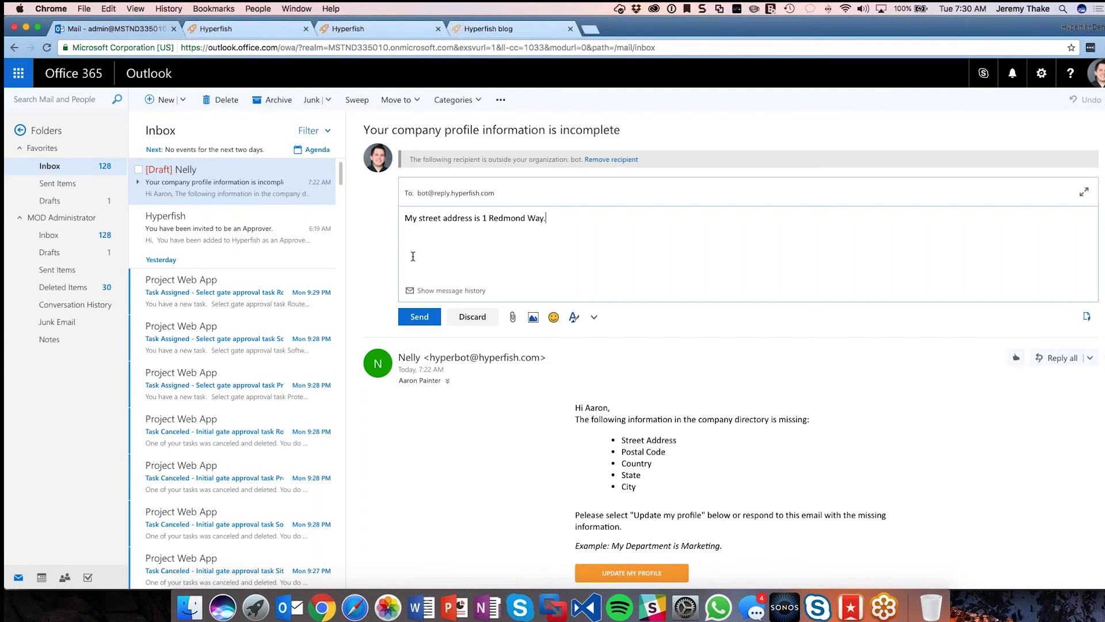
{"action": "left_click", "coordinate": [429, 321]}
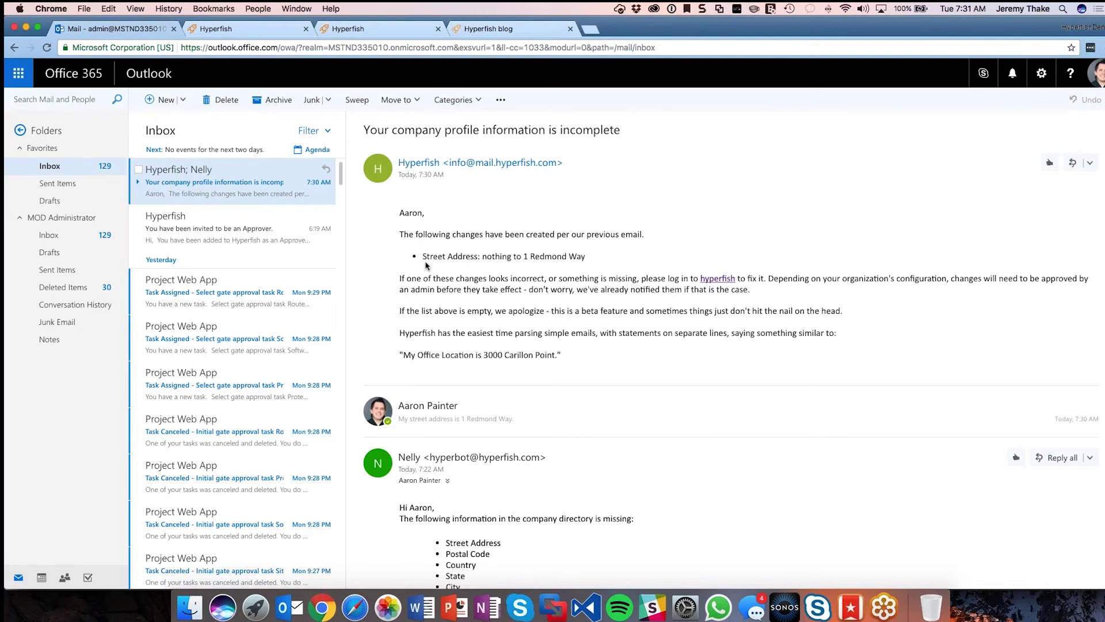
Step: Highlight the new street address in Hyperfish's confirmation, then launch UPDATE MY PROFILE
{"action": "left_click_drag", "start_coordinate": [423, 256], "coordinate": [584, 256]}
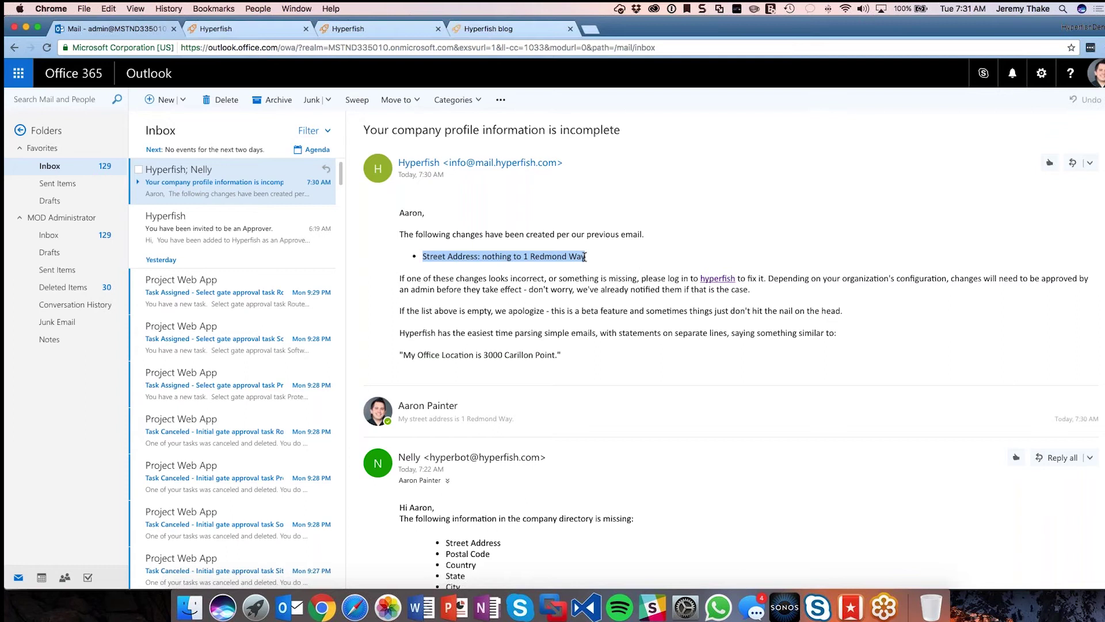
{"action": "left_click", "coordinate": [499, 249]}
{"action": "double_click", "coordinate": [492, 256]}
{"action": "left_click", "coordinate": [527, 259]}
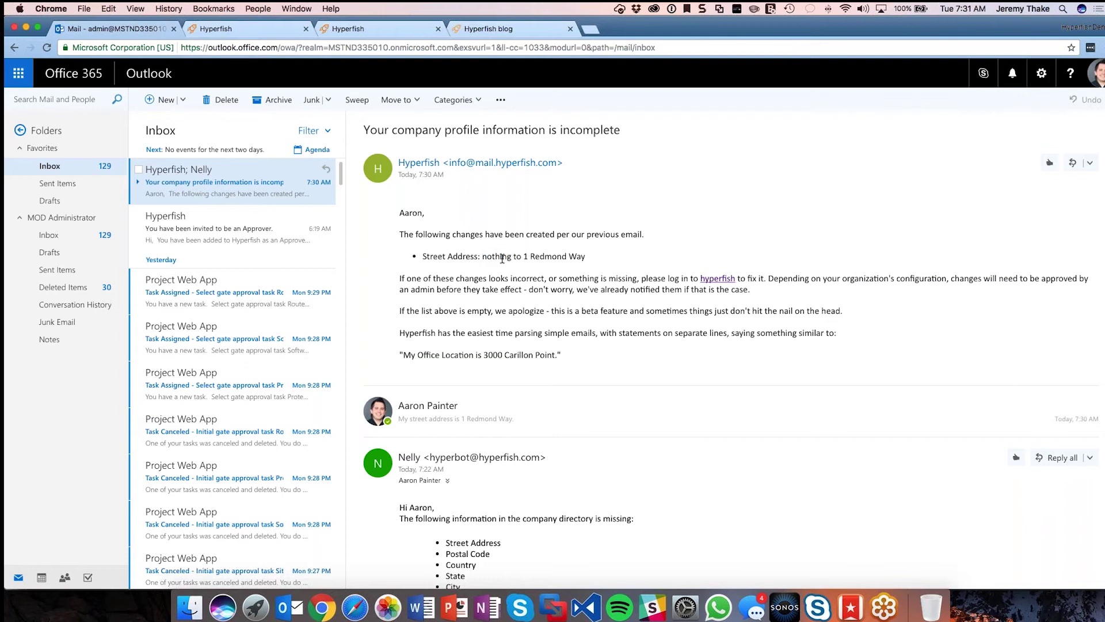
{"action": "double_click", "coordinate": [526, 257]}
{"action": "left_click_drag", "start_coordinate": [543, 257], "coordinate": [595, 255]}
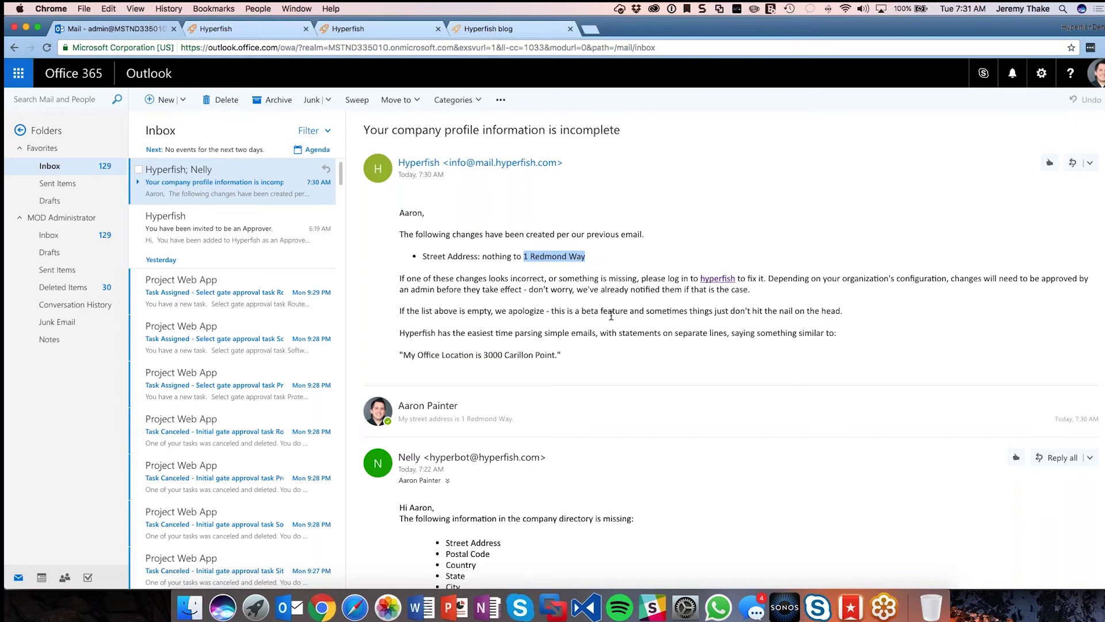
{"action": "scroll", "coordinate": [611, 315], "scroll_direction": "down", "scroll_amount": 3}
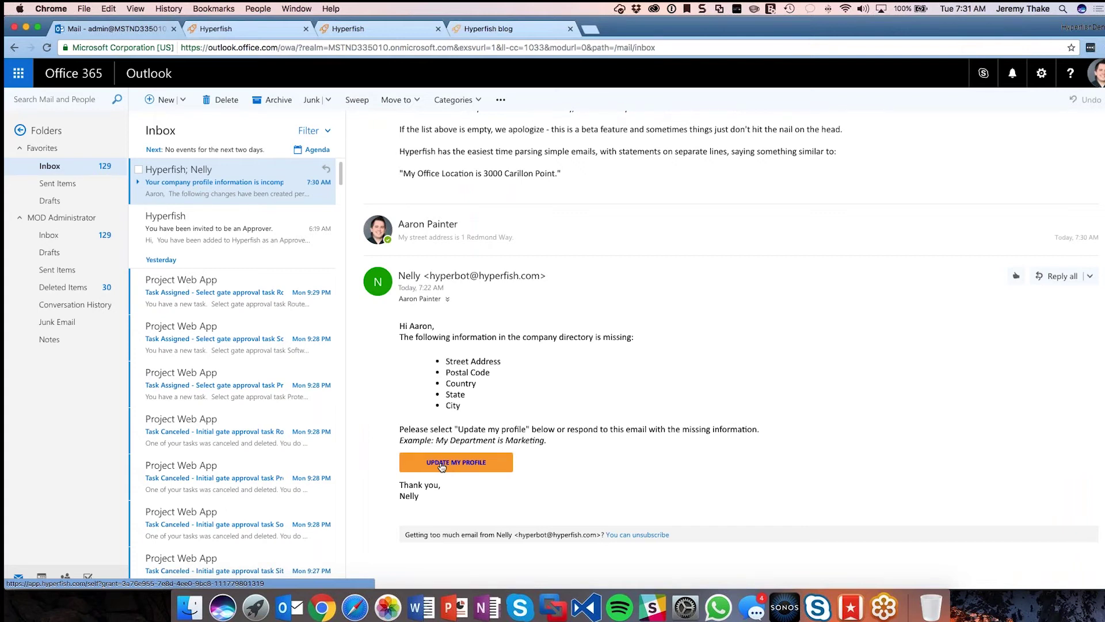
{"action": "left_click", "coordinate": [442, 467]}
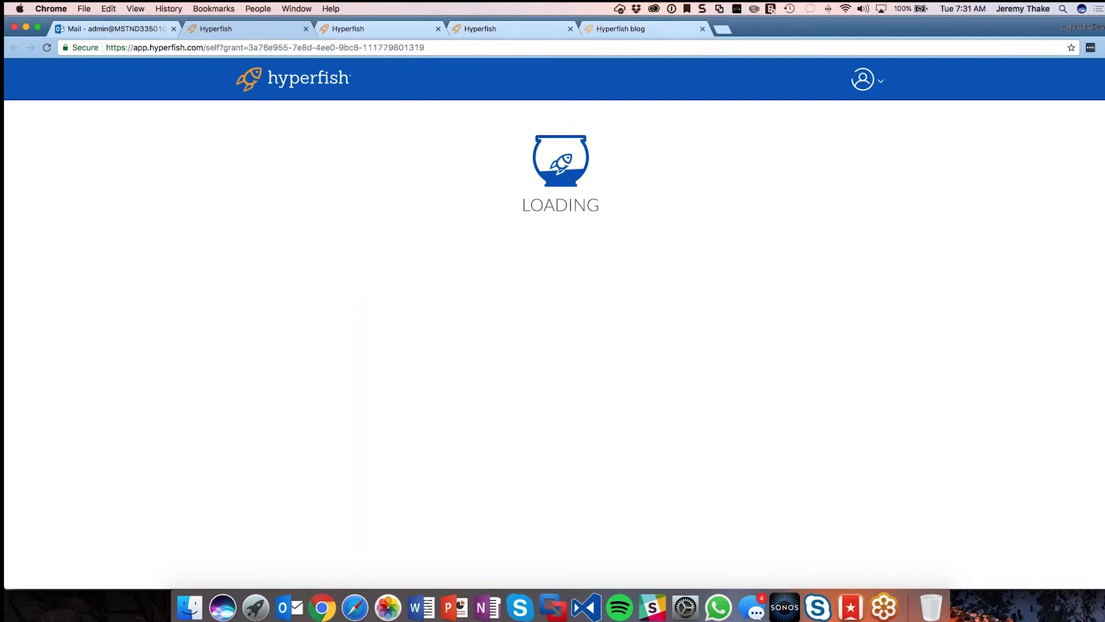
Step: Highlight the one-time grant portion of the profile page's web address
{"action": "left_click", "coordinate": [226, 47]}
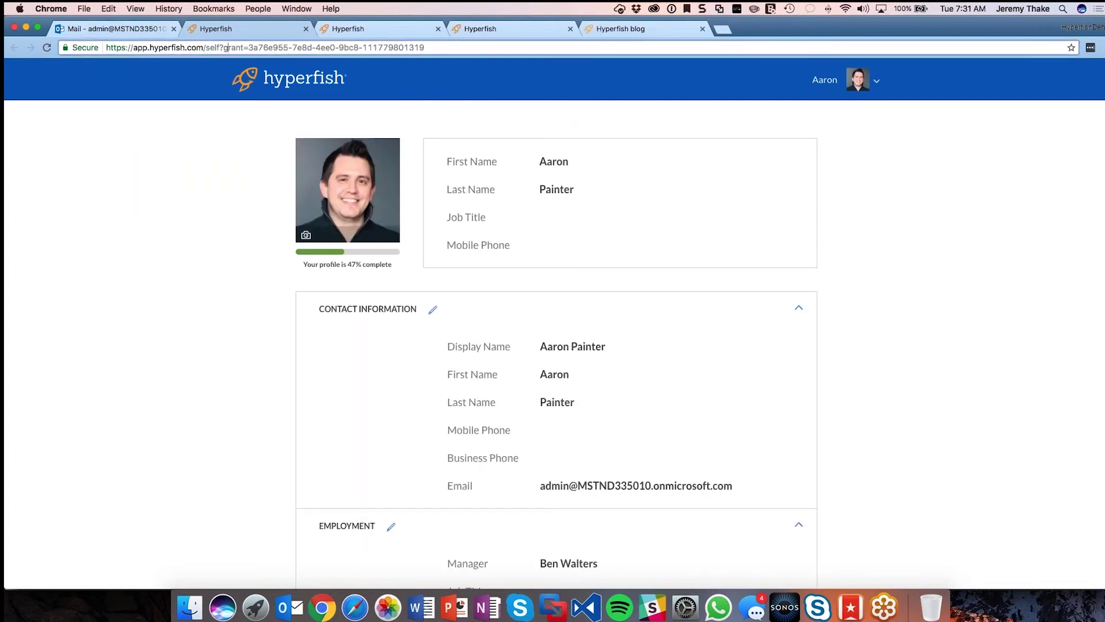
{"action": "left_click_drag", "start_coordinate": [205, 47], "coordinate": [447, 44]}
{"action": "left_click", "coordinate": [221, 194]}
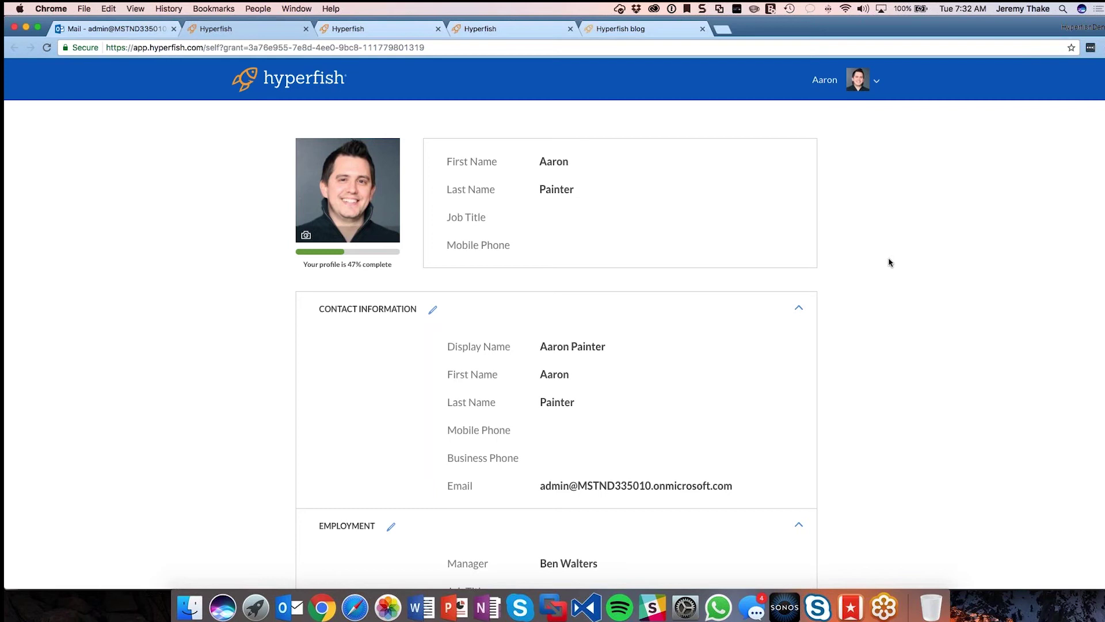
Step: Scroll through the profile, highlighting the Pending street address value
{"action": "scroll", "coordinate": [889, 262], "scroll_direction": "down", "scroll_amount": 5}
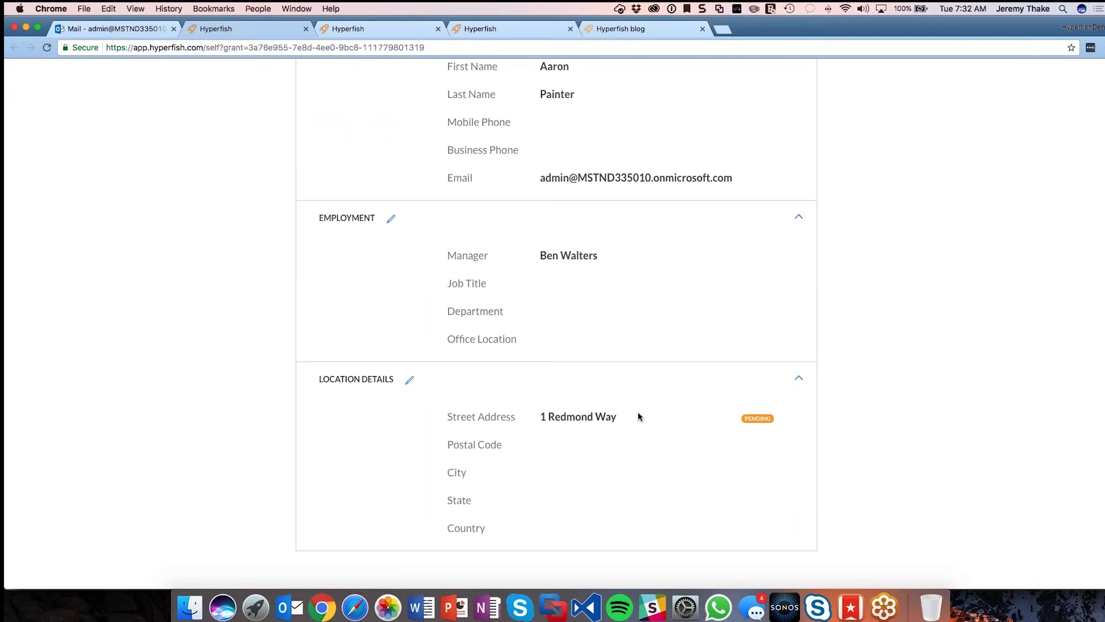
{"action": "left_click_drag", "start_coordinate": [620, 417], "coordinate": [547, 418]}
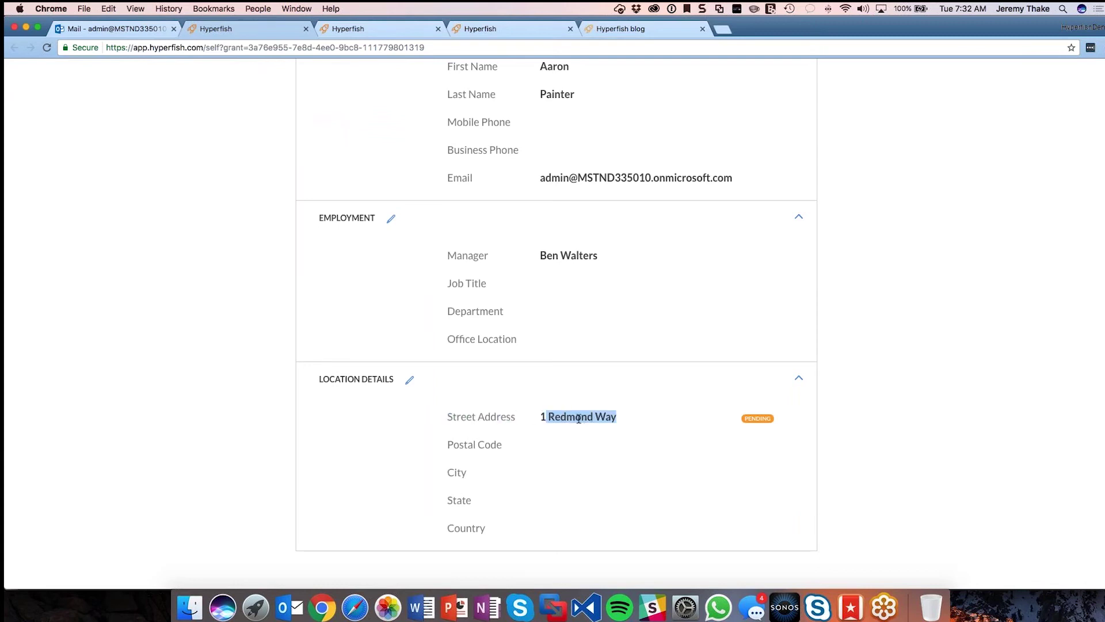
{"action": "left_click", "coordinate": [538, 419]}
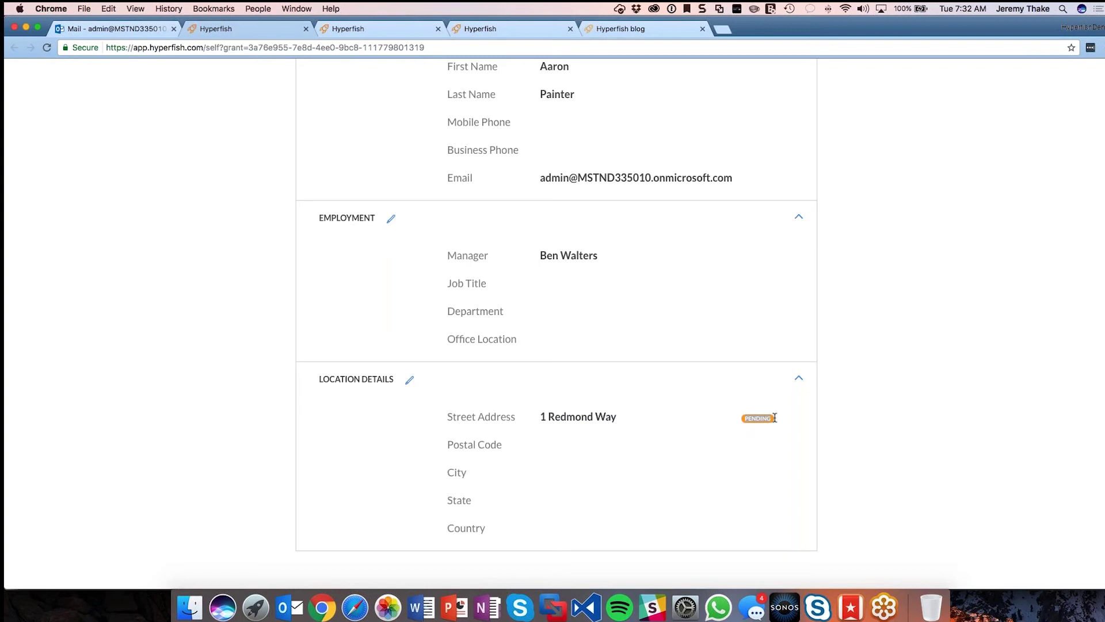
{"action": "scroll", "coordinate": [775, 418], "scroll_direction": "up", "scroll_amount": 3}
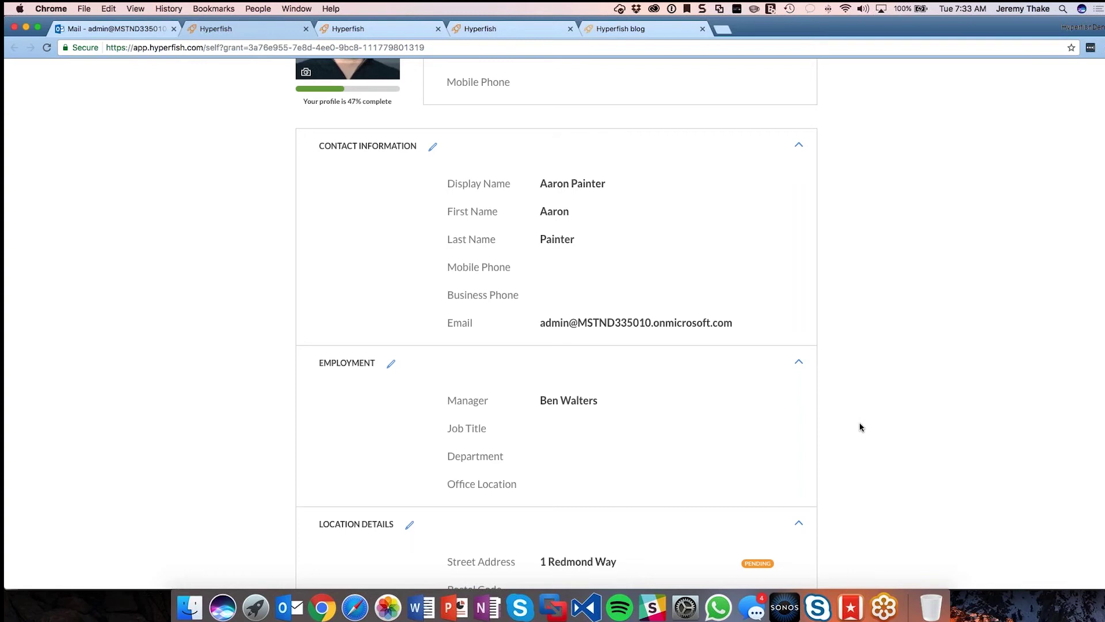
{"action": "scroll", "coordinate": [861, 427], "scroll_direction": "down", "scroll_amount": 1}
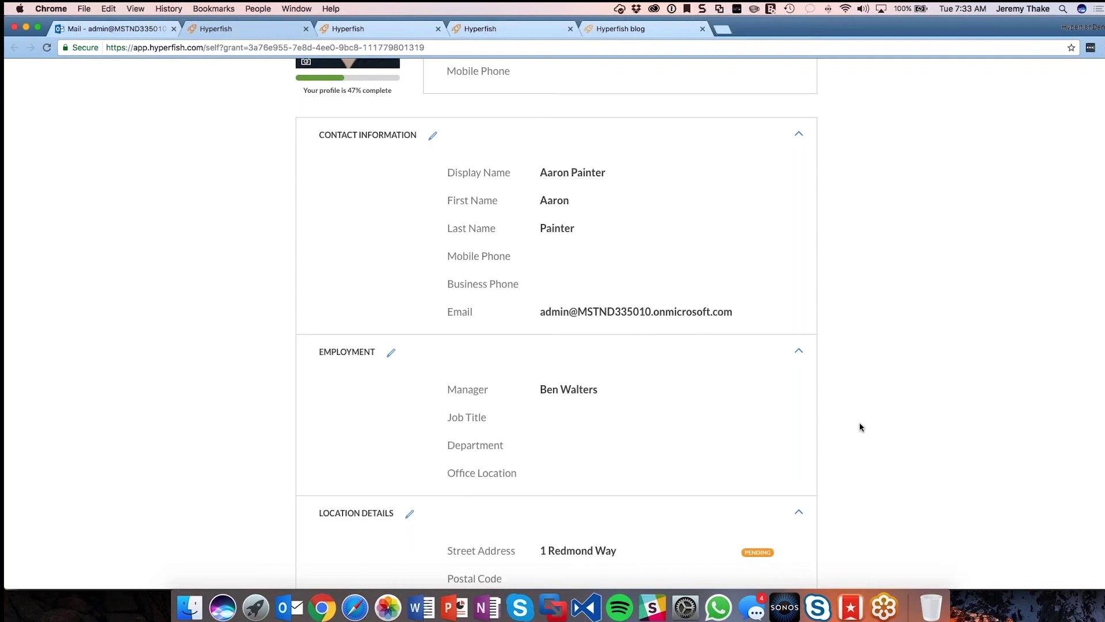
{"action": "scroll", "coordinate": [861, 427], "scroll_direction": "down", "scroll_amount": 3}
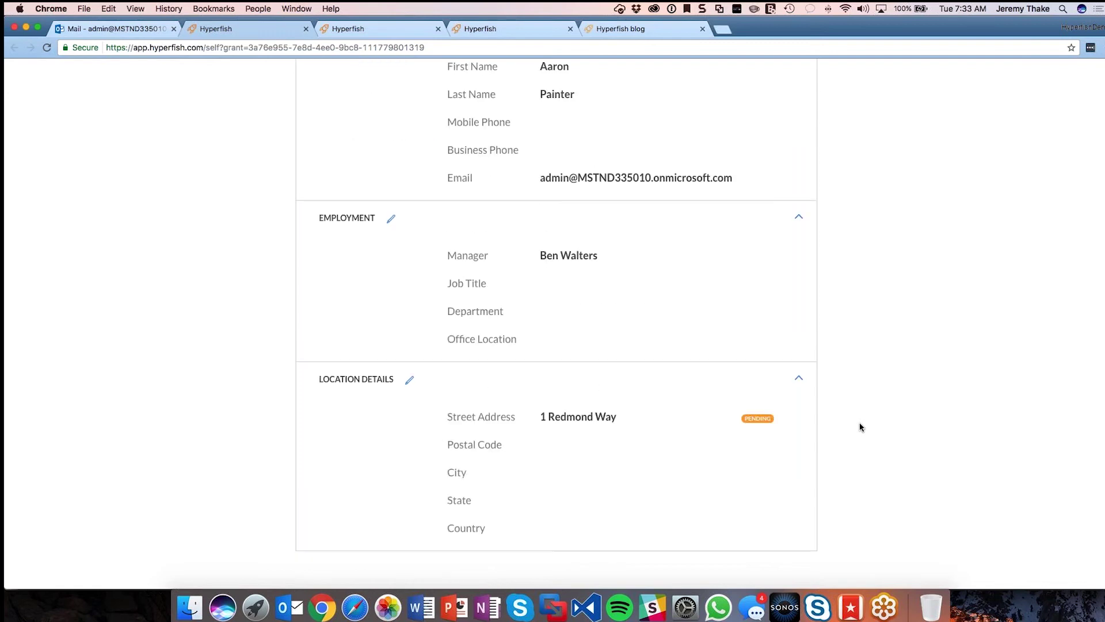
{"action": "scroll", "coordinate": [845, 441], "scroll_direction": "up", "scroll_amount": 6}
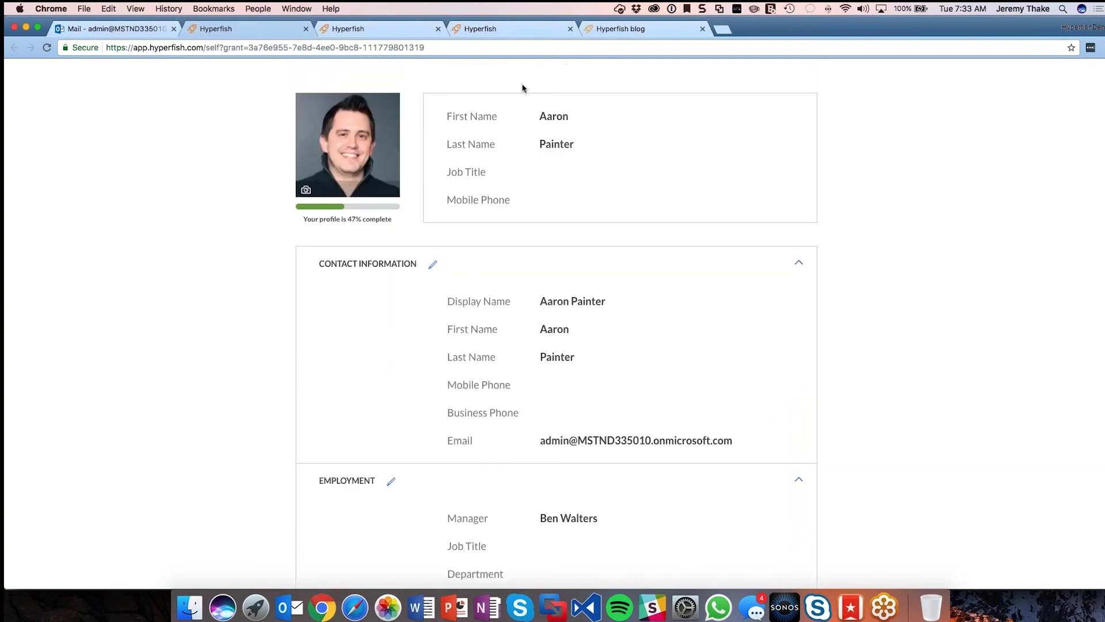
{"action": "scroll", "coordinate": [603, 377], "scroll_direction": "down", "scroll_amount": 2}
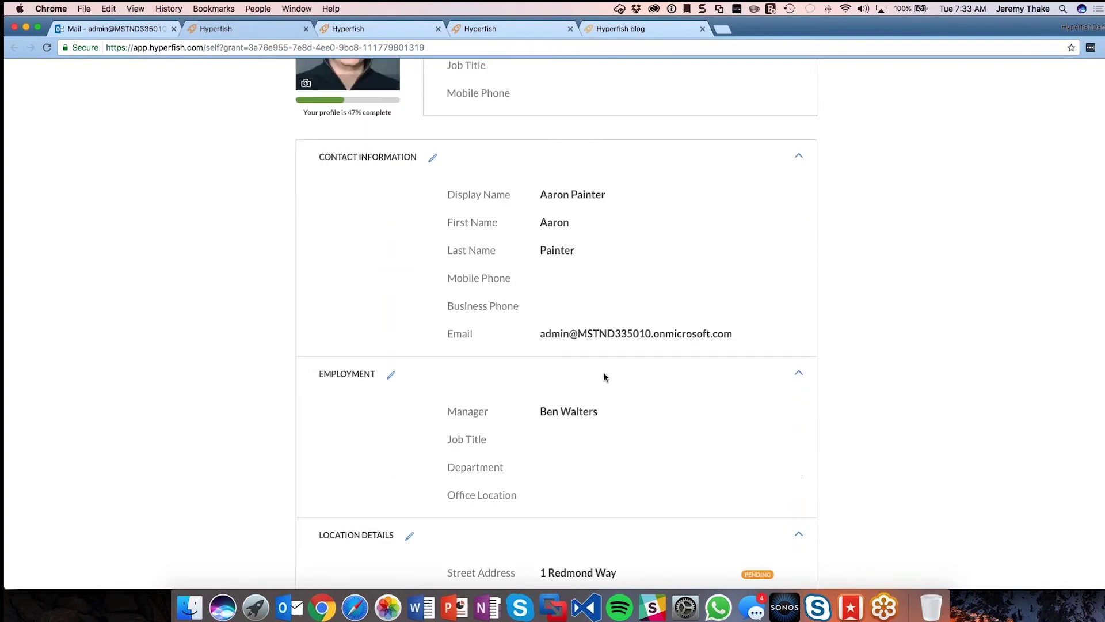
Step: Edit Employment: Job Title IT Manager, Department Information Technology, then save
{"action": "left_click", "coordinate": [391, 375]}
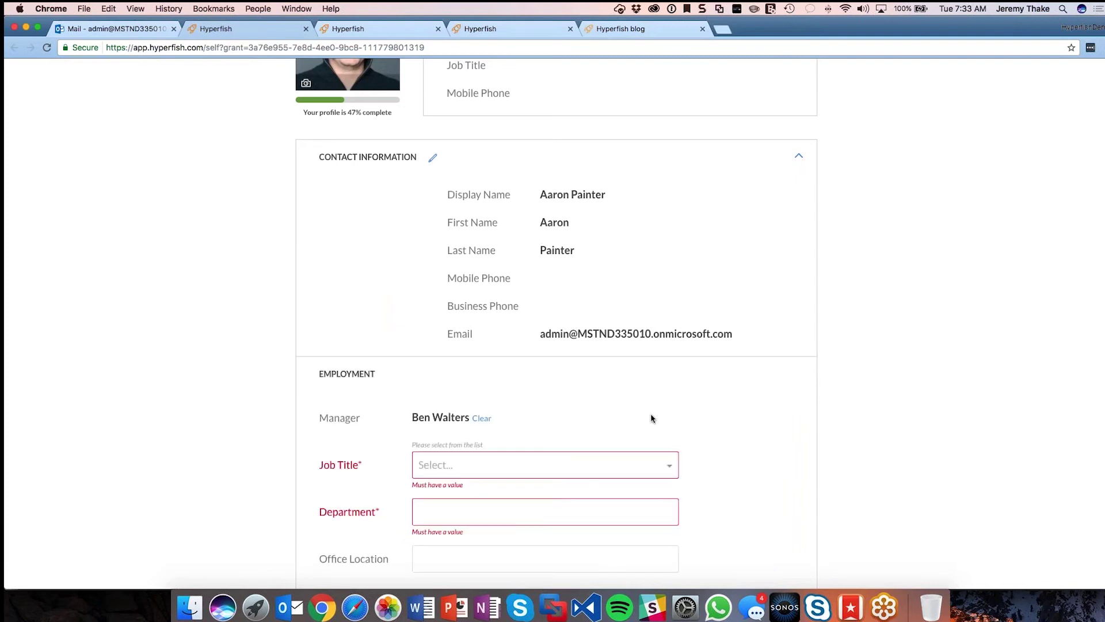
{"action": "scroll", "coordinate": [646, 429], "scroll_direction": "down", "scroll_amount": 4}
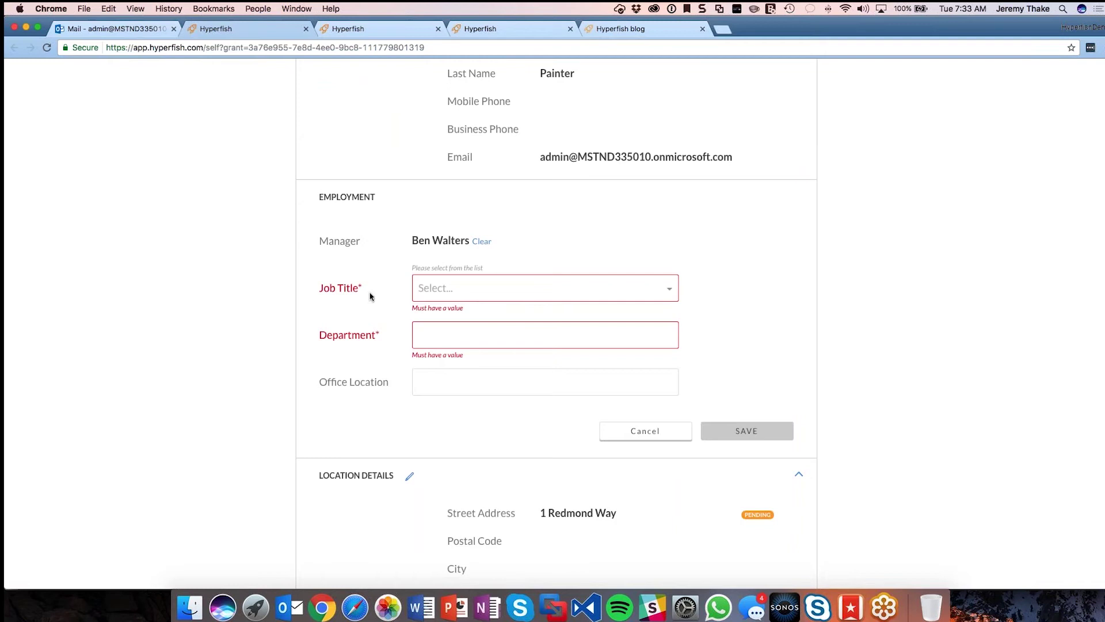
{"action": "left_click", "coordinate": [443, 287]}
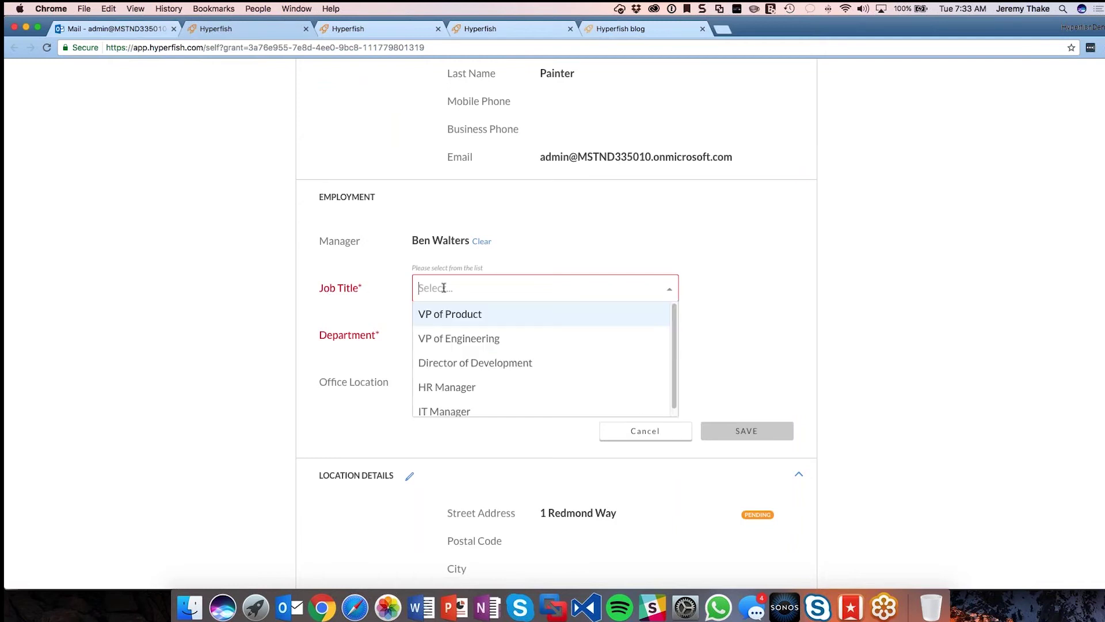
{"action": "scroll", "coordinate": [671, 360], "scroll_direction": "down", "scroll_amount": 1}
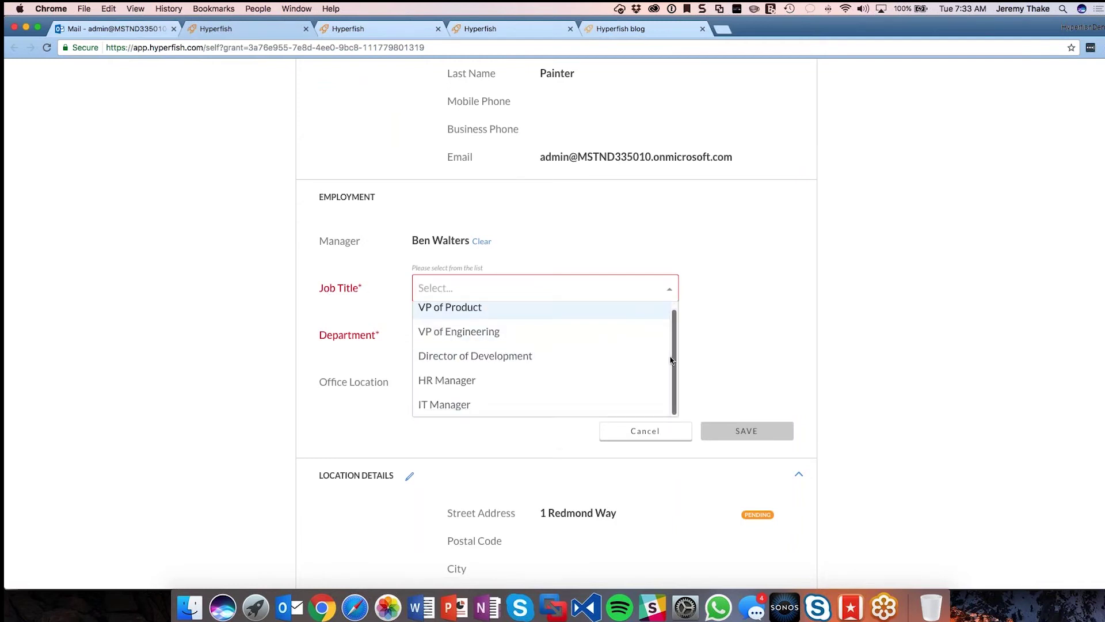
{"action": "left_click", "coordinate": [468, 405]}
{"action": "left_click", "coordinate": [518, 332]}
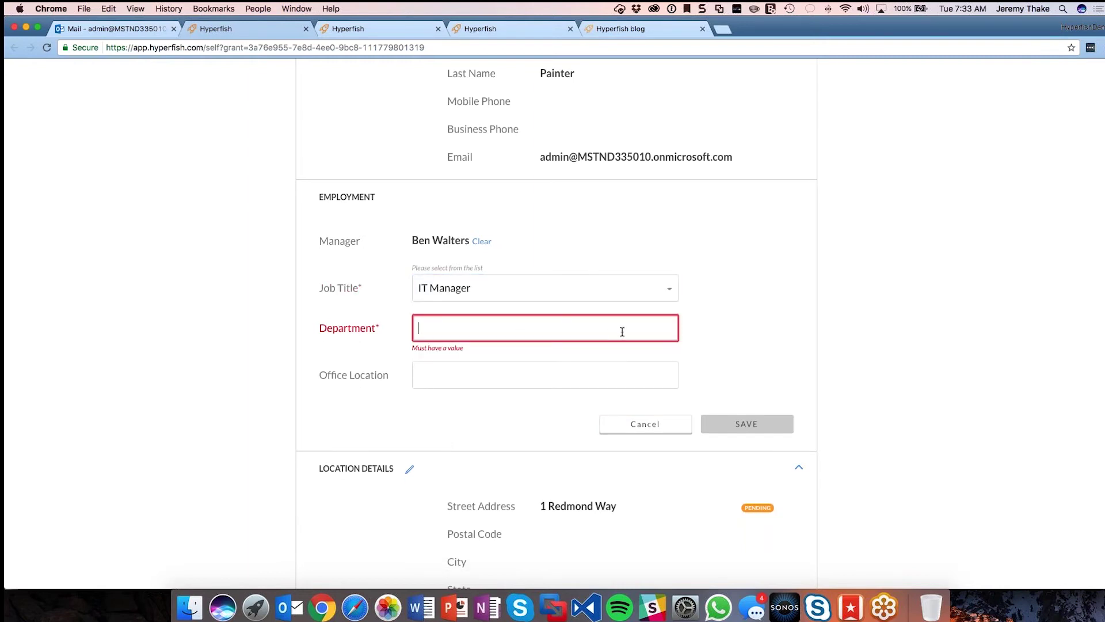
{"action": "type", "text": "I"}
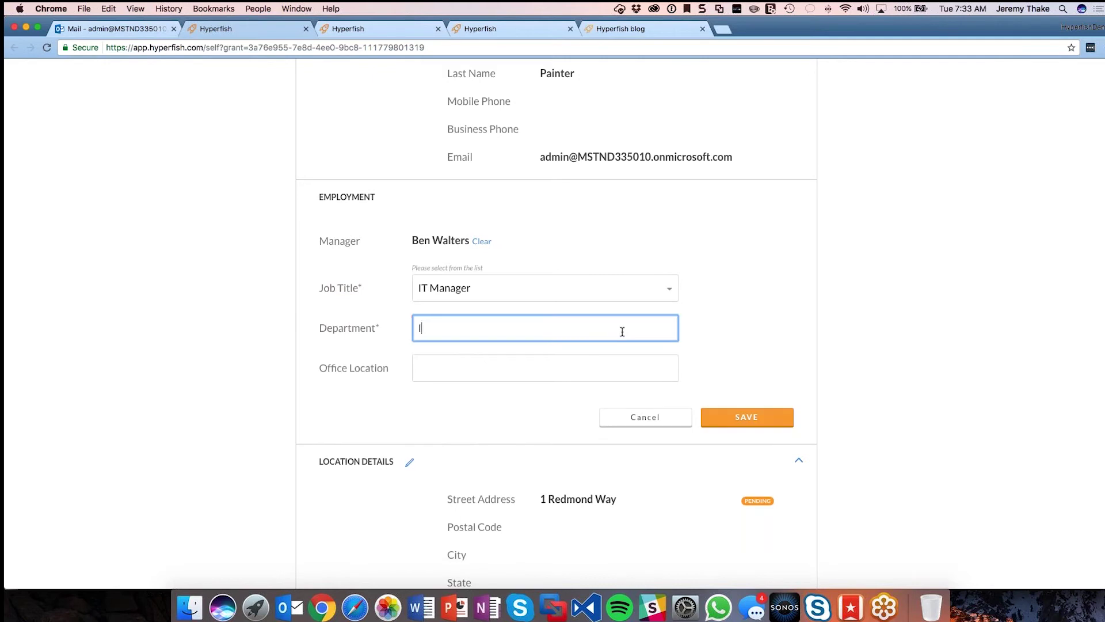
{"action": "type", "text": "nformation Technology"}
{"action": "key", "text": "Tab"}
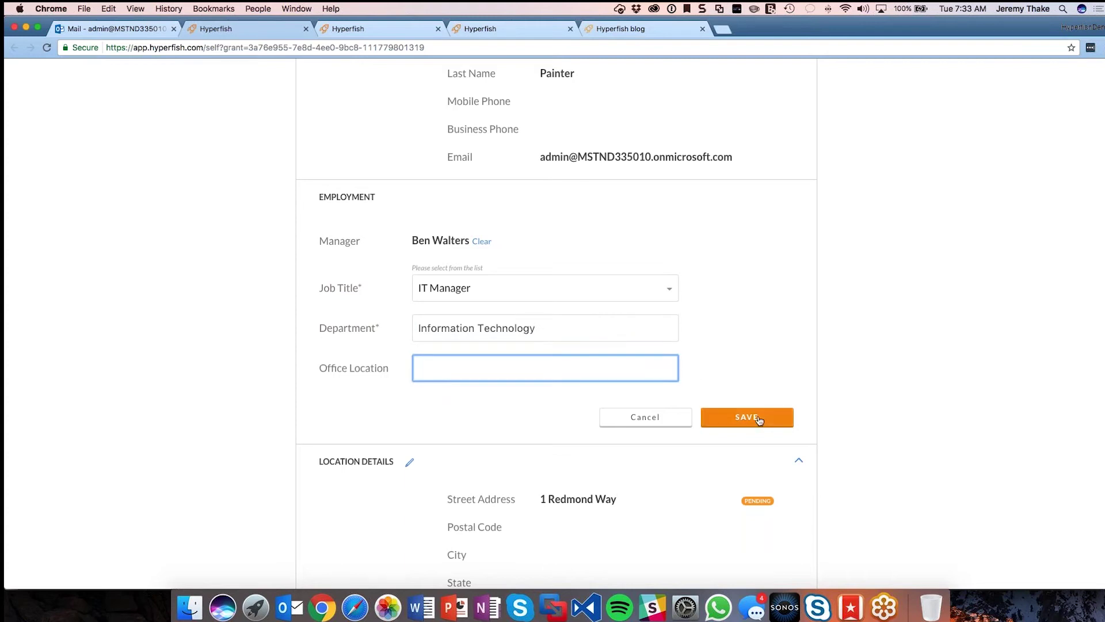
{"action": "left_click", "coordinate": [759, 421]}
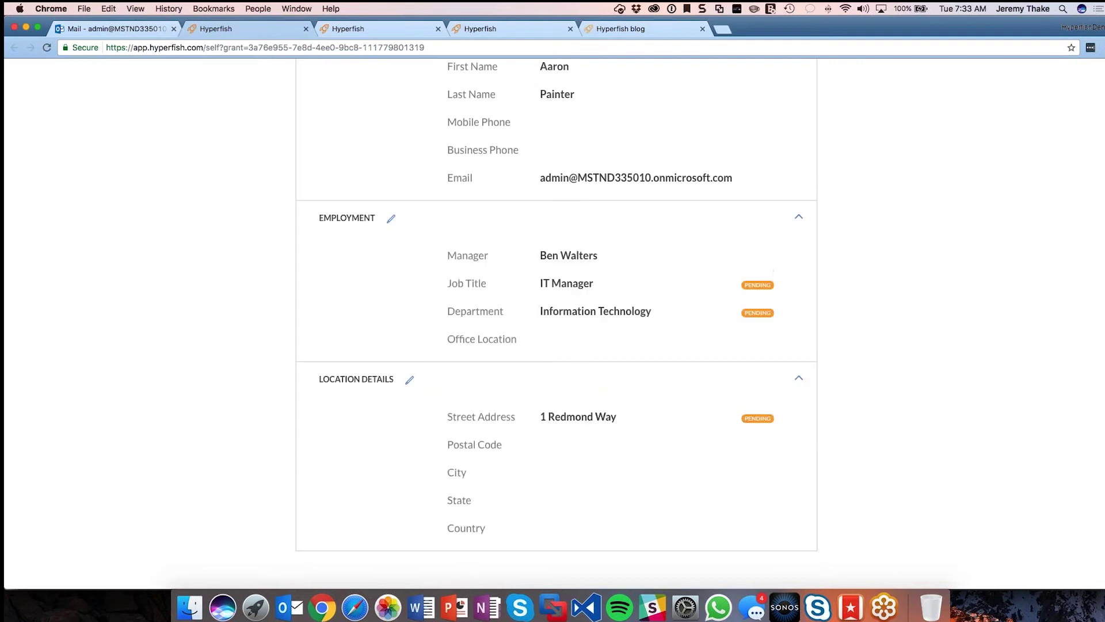
{"action": "scroll", "coordinate": [740, 292], "scroll_direction": "up", "scroll_amount": 5}
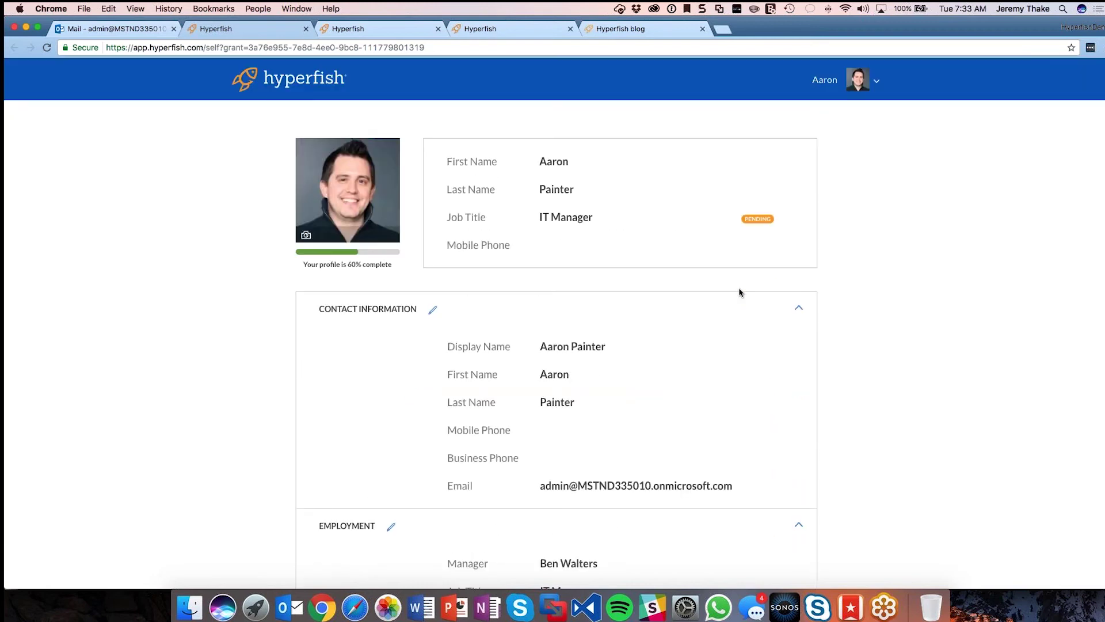
Step: Return to the admin dashboard tab, reload it, and scroll through the charts
{"action": "left_click", "coordinate": [483, 27]}
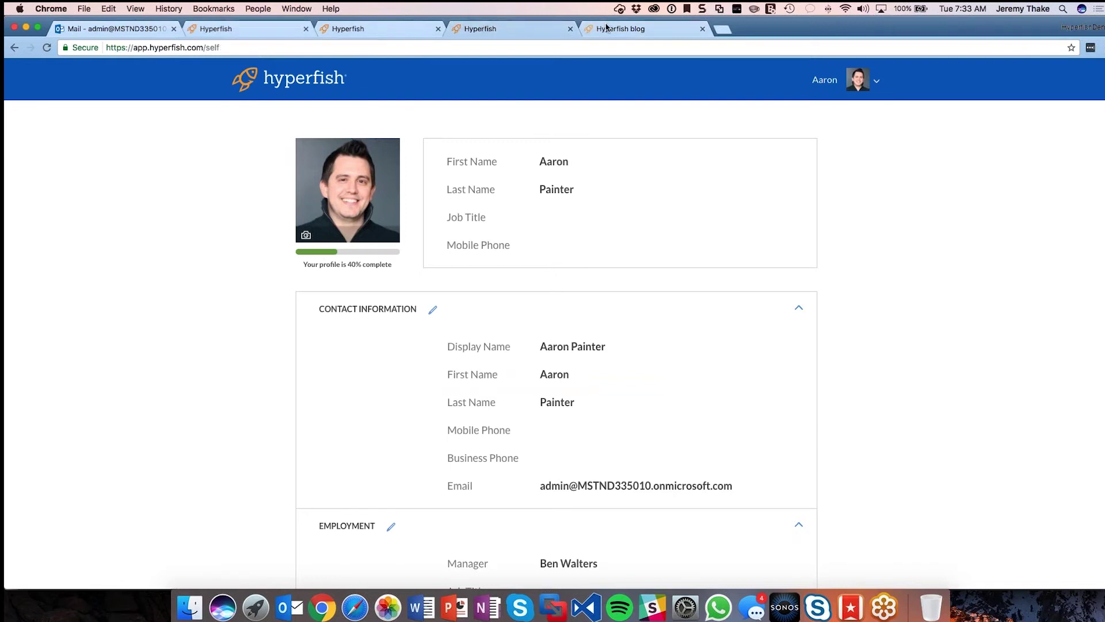
{"action": "left_click", "coordinate": [607, 27]}
{"action": "left_click", "coordinate": [216, 29]}
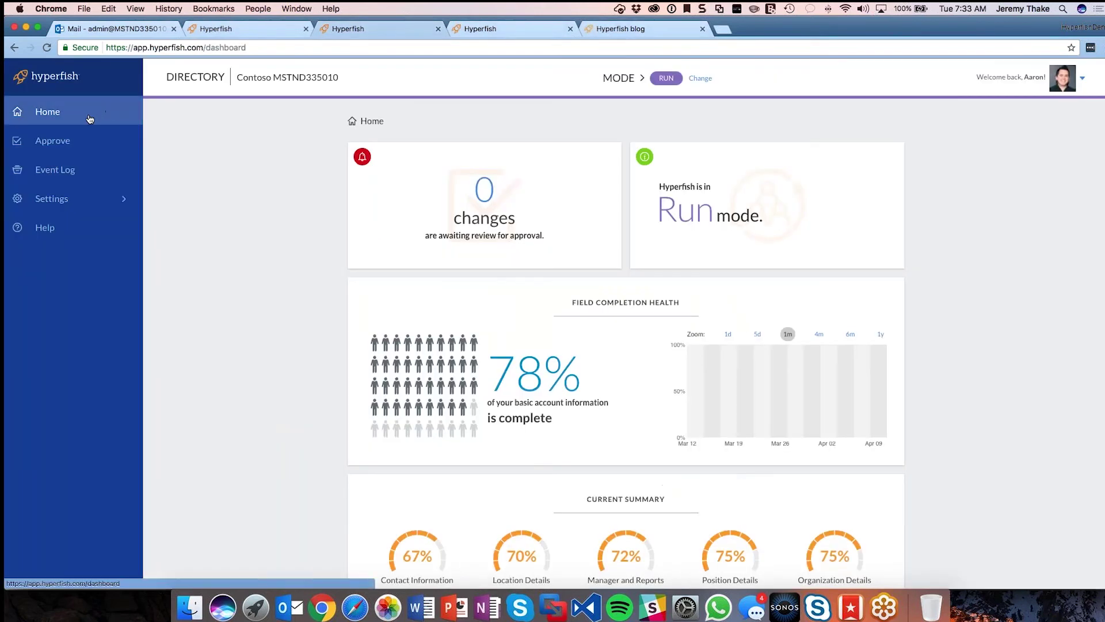
{"action": "key", "text": "super+r"}
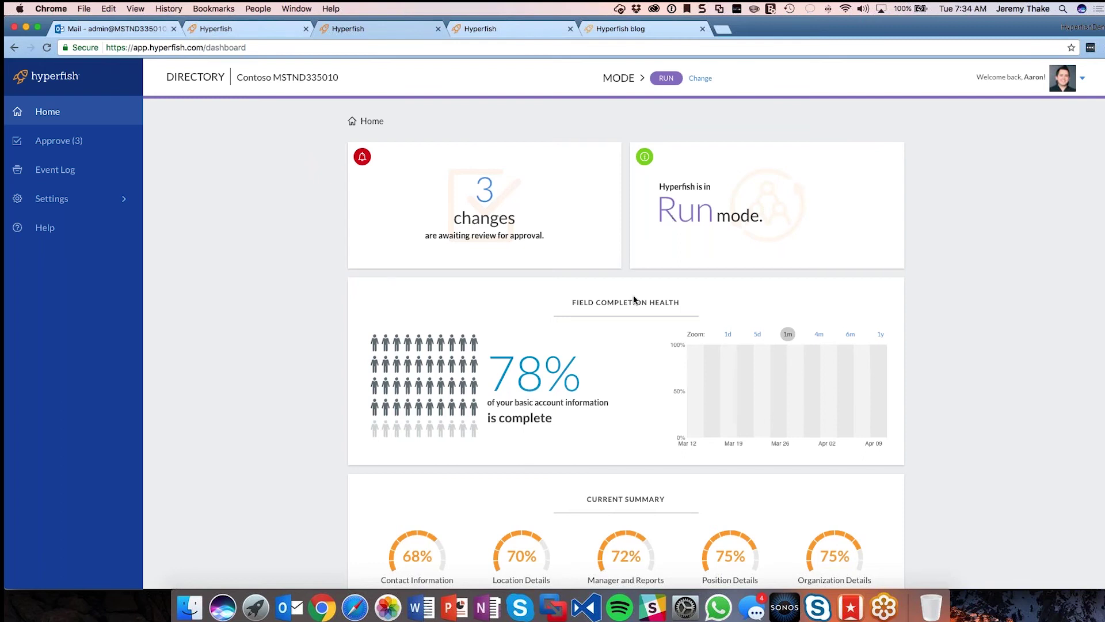
{"action": "scroll", "coordinate": [634, 297], "scroll_direction": "down", "scroll_amount": 3}
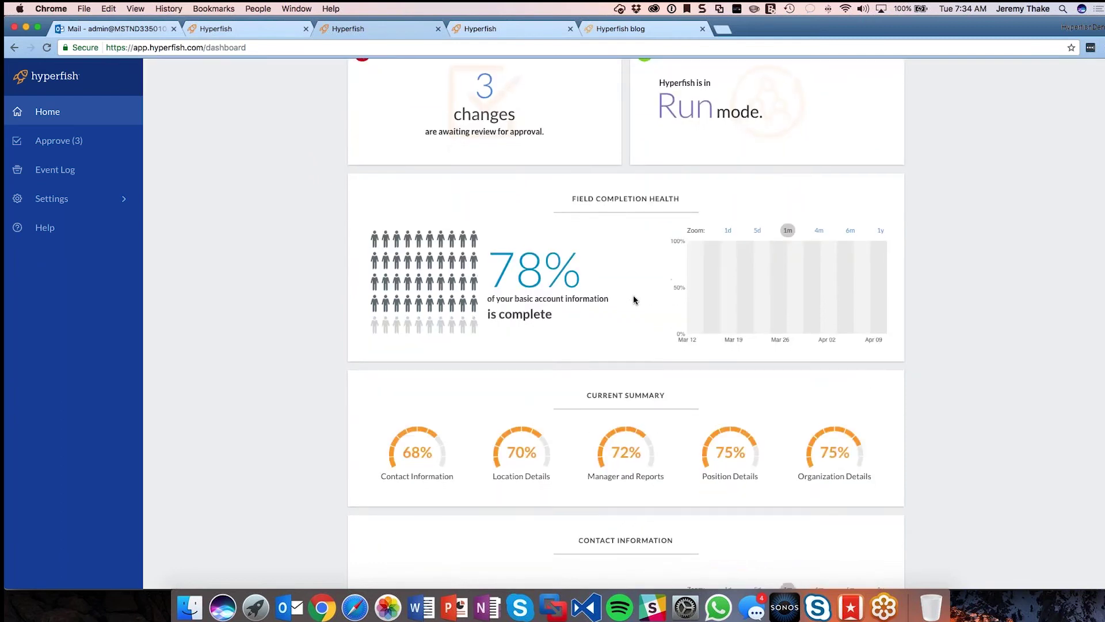
{"action": "scroll", "coordinate": [634, 300], "scroll_direction": "down", "scroll_amount": 1}
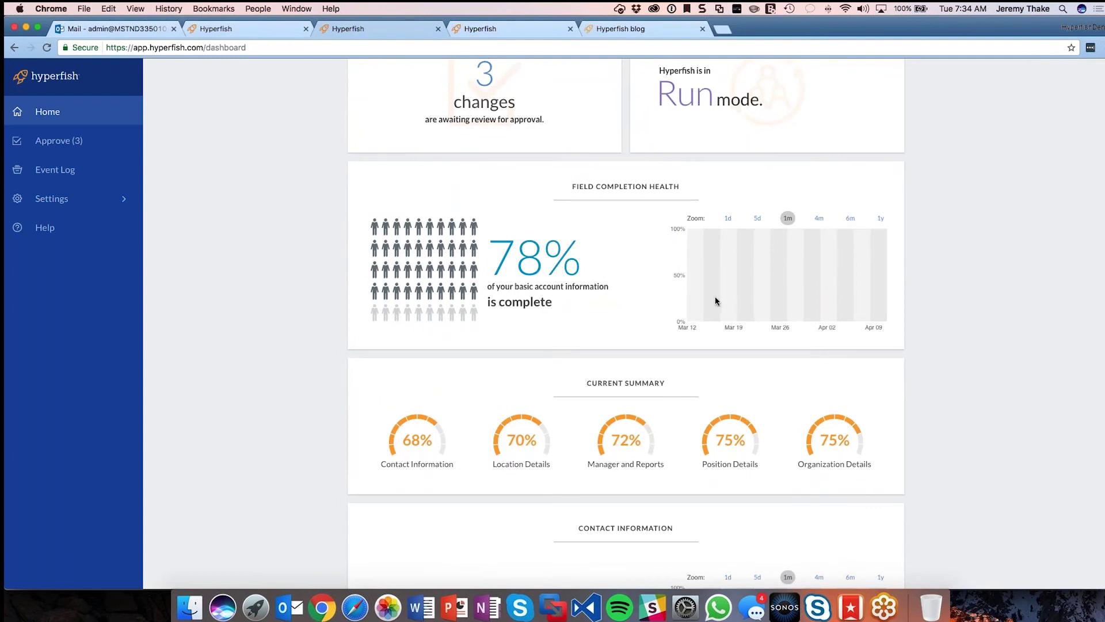
{"action": "mouse_move", "coordinate": [885, 237]}
{"action": "scroll", "coordinate": [881, 235], "scroll_direction": "down", "scroll_amount": 3}
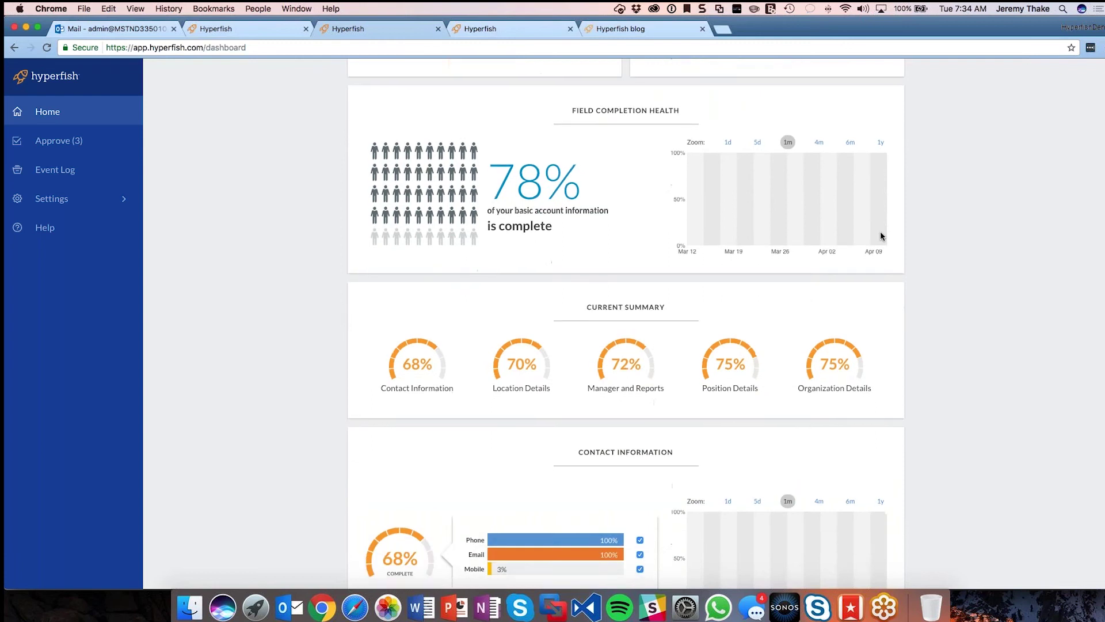
{"action": "scroll", "coordinate": [881, 236], "scroll_direction": "down", "scroll_amount": 5}
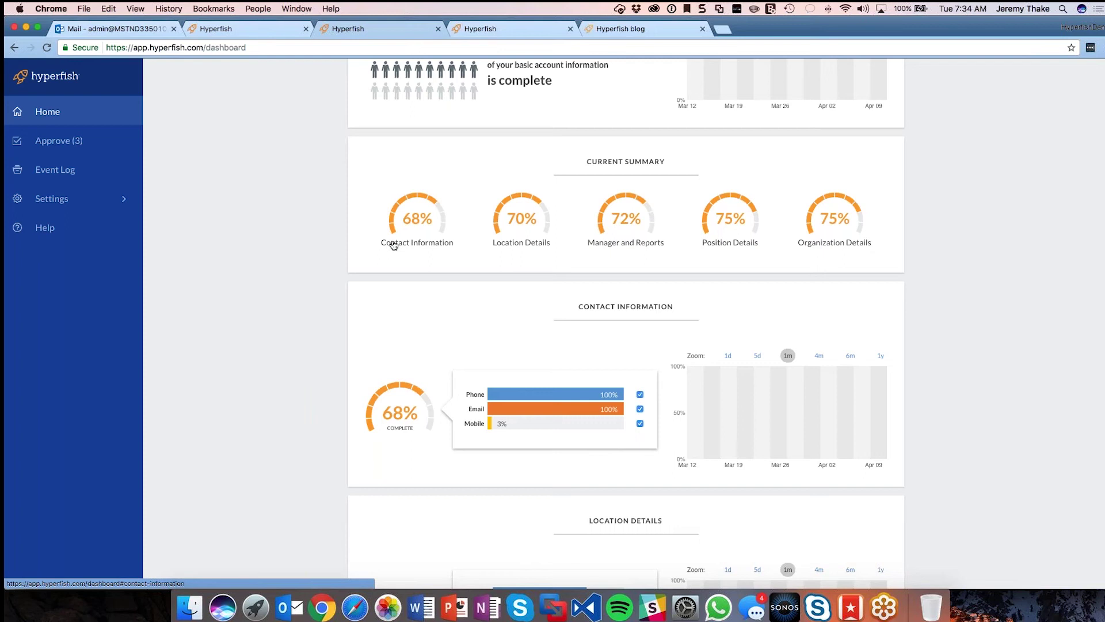
Step: Under Approve (3), approve the Street Address, Department and Job Title rows
{"action": "left_click", "coordinate": [78, 143]}
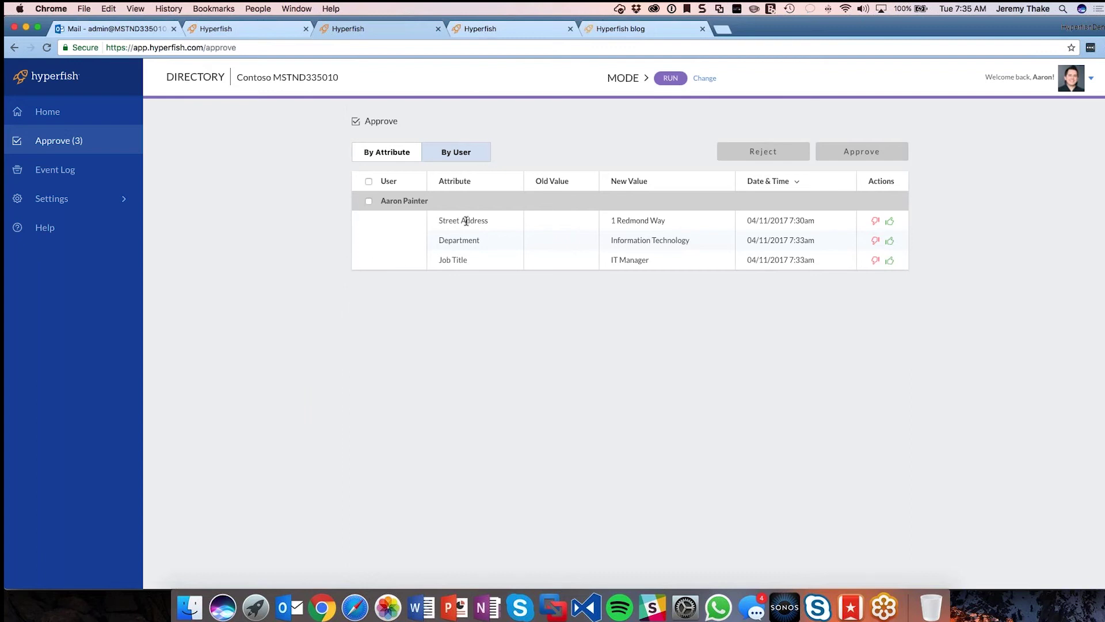
{"action": "left_click", "coordinate": [890, 221]}
{"action": "left_click", "coordinate": [891, 242]}
{"action": "left_click", "coordinate": [889, 261]}
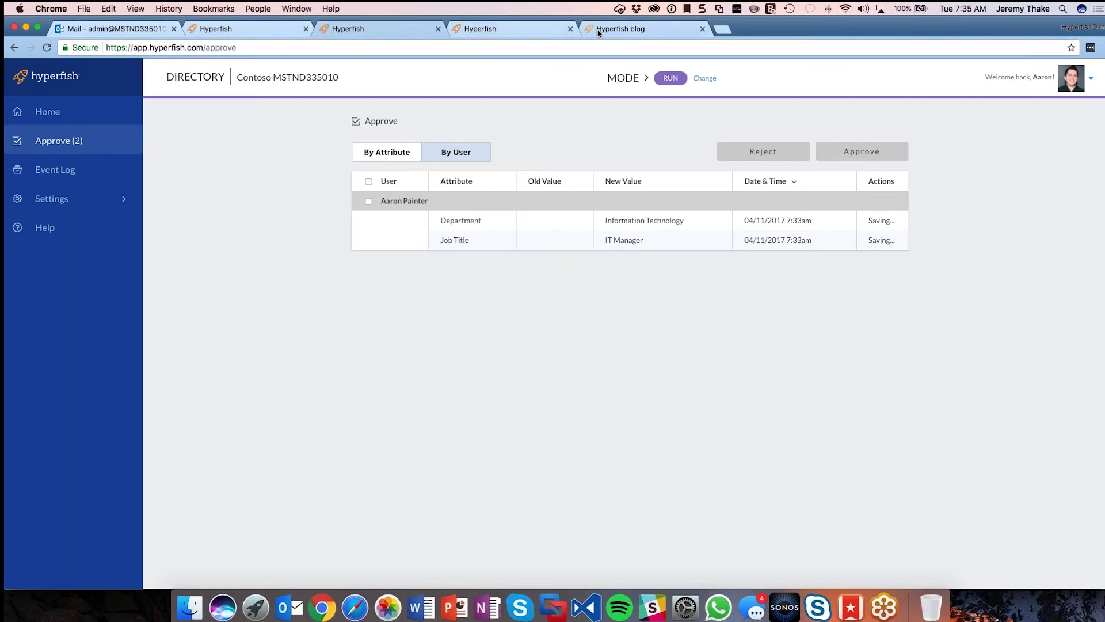
Step: Go back to the user's profile tab and scroll through it
{"action": "left_click", "coordinate": [530, 32]}
{"action": "scroll", "coordinate": [627, 190], "scroll_direction": "down", "scroll_amount": 5}
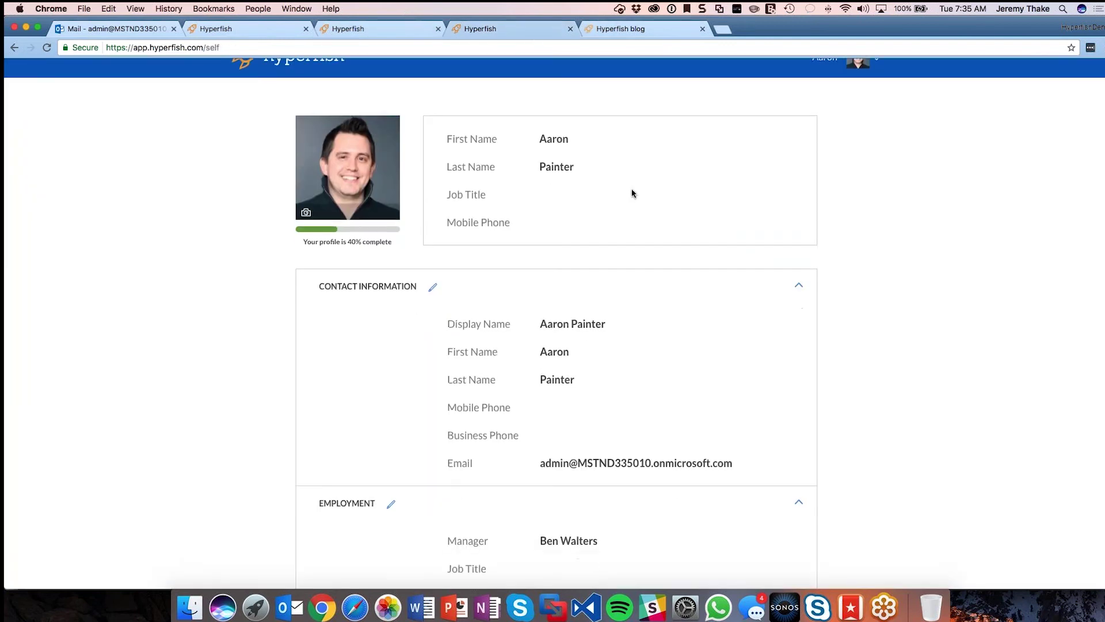
{"action": "scroll", "coordinate": [631, 190], "scroll_direction": "up", "scroll_amount": 5}
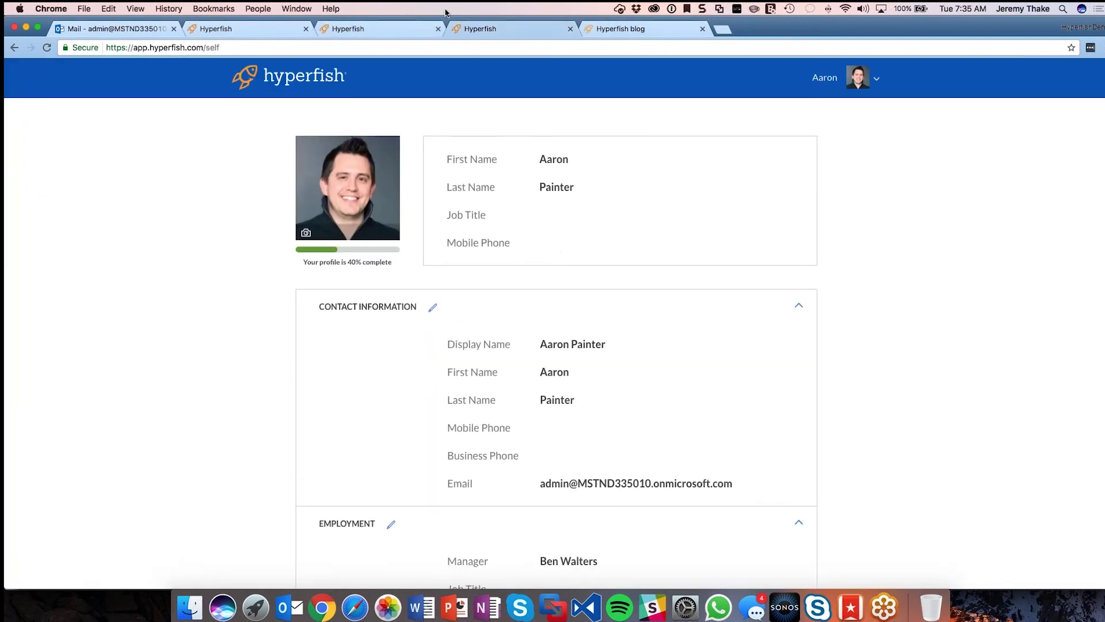
Step: Compare the empty approval queue with the refreshed profile tabs, finishing on the Approve tab
{"action": "left_click", "coordinate": [414, 29]}
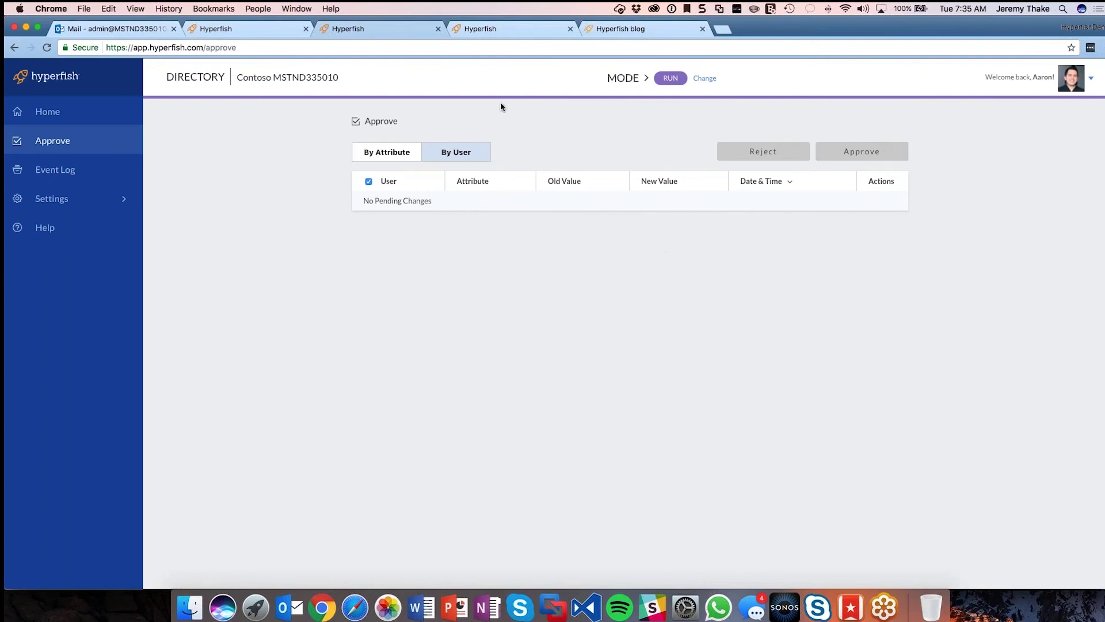
{"action": "left_click", "coordinate": [274, 29]}
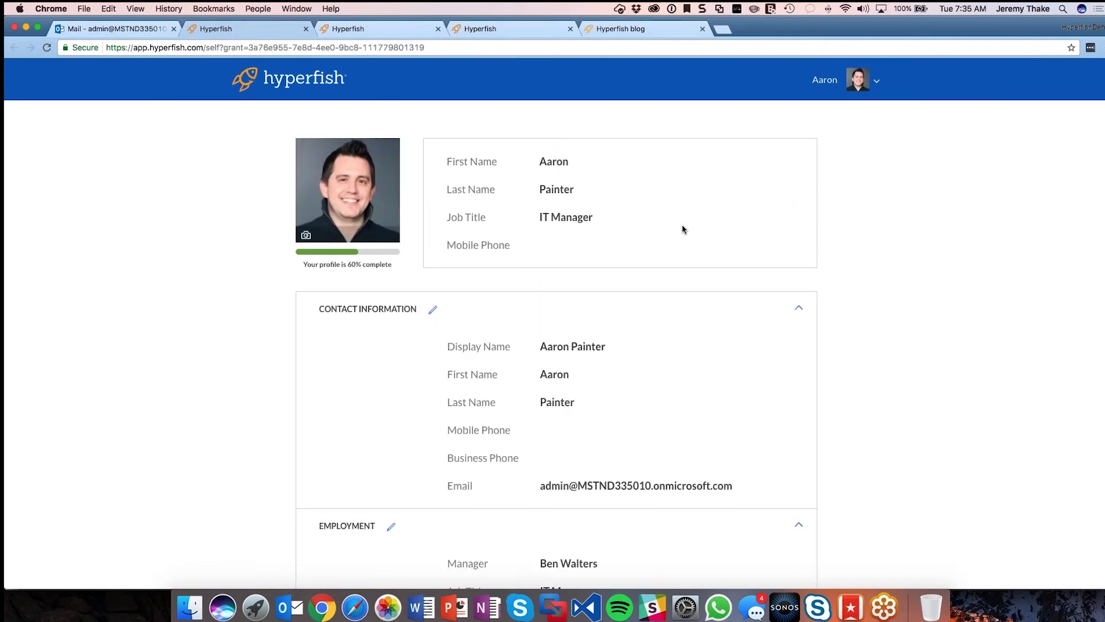
{"action": "scroll", "coordinate": [683, 230], "scroll_direction": "down", "scroll_amount": 5}
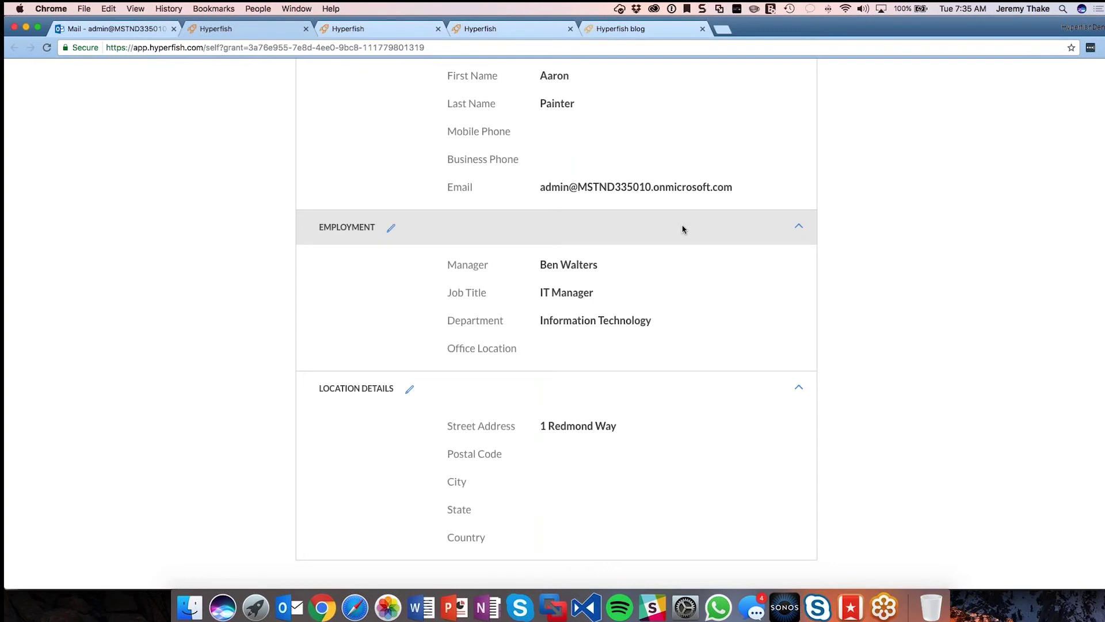
{"action": "scroll", "coordinate": [683, 229], "scroll_direction": "up", "scroll_amount": 5}
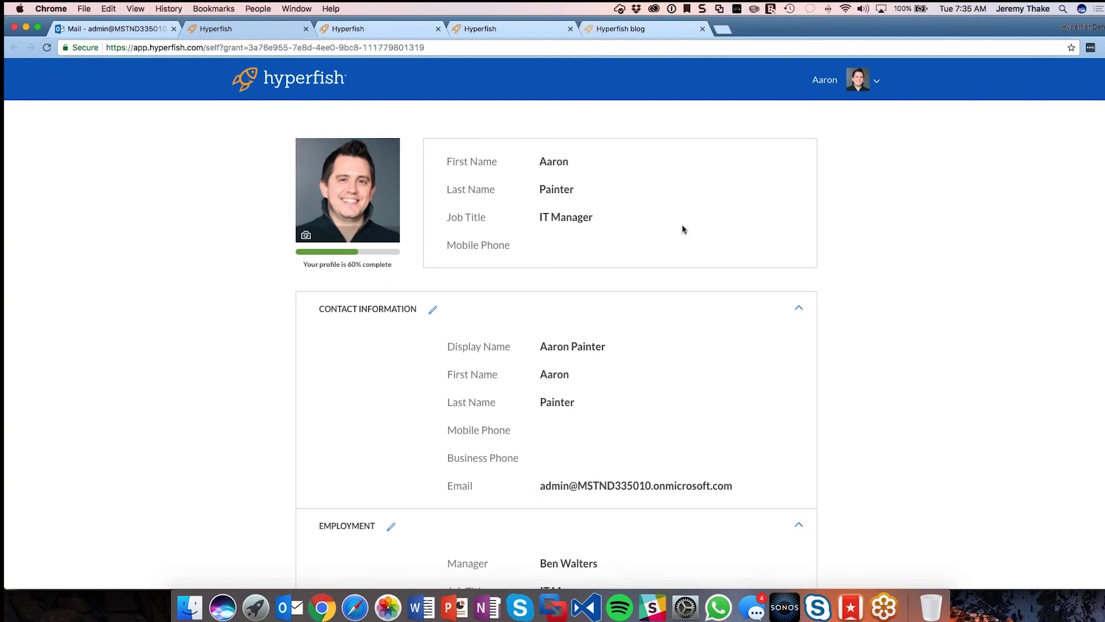
{"action": "left_click", "coordinate": [490, 34]}
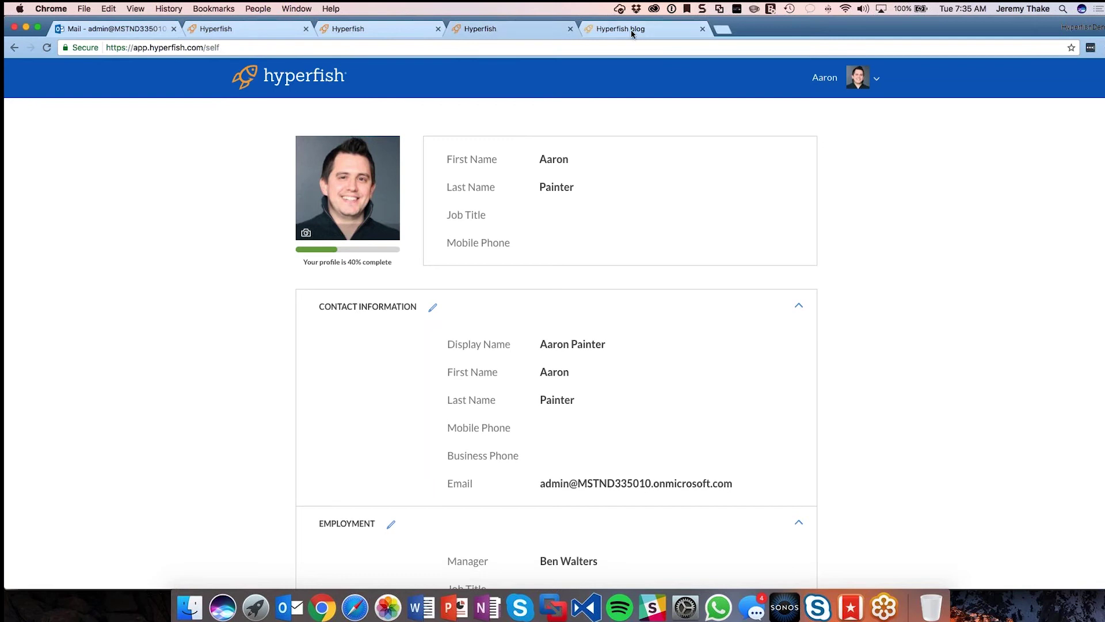
{"action": "left_click", "coordinate": [631, 33]}
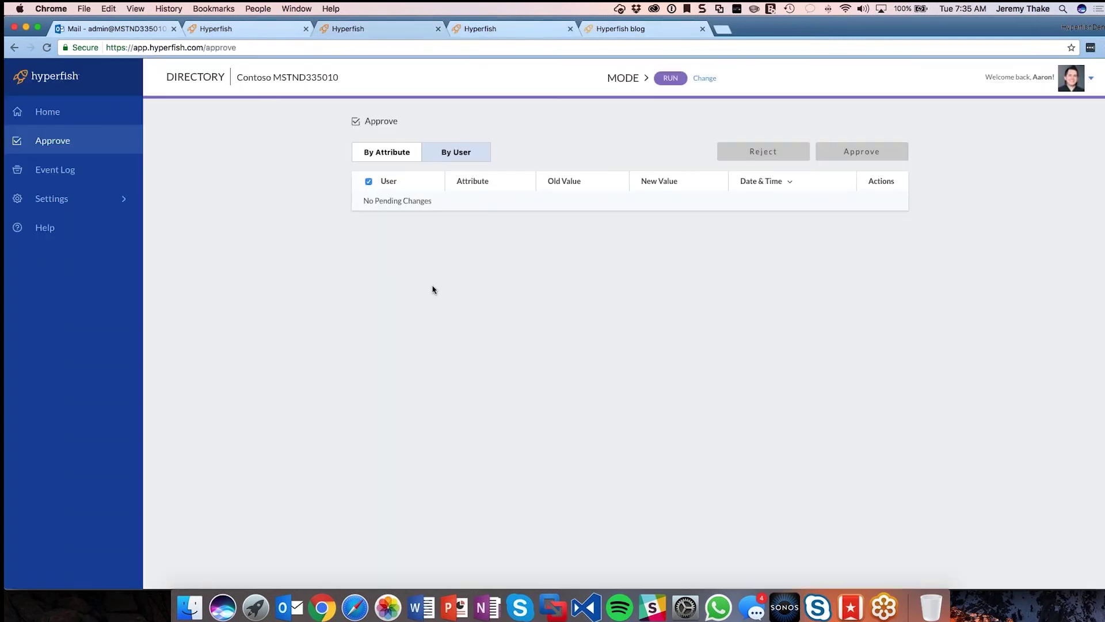
{"action": "left_click", "coordinate": [125, 207]}
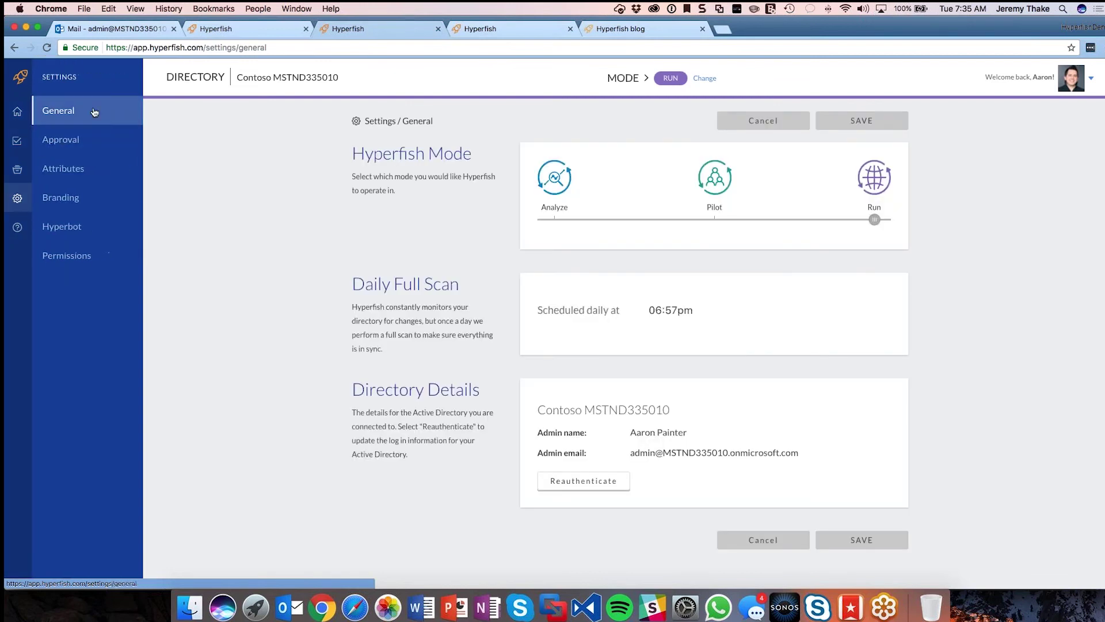
{"action": "left_click", "coordinate": [94, 174]}
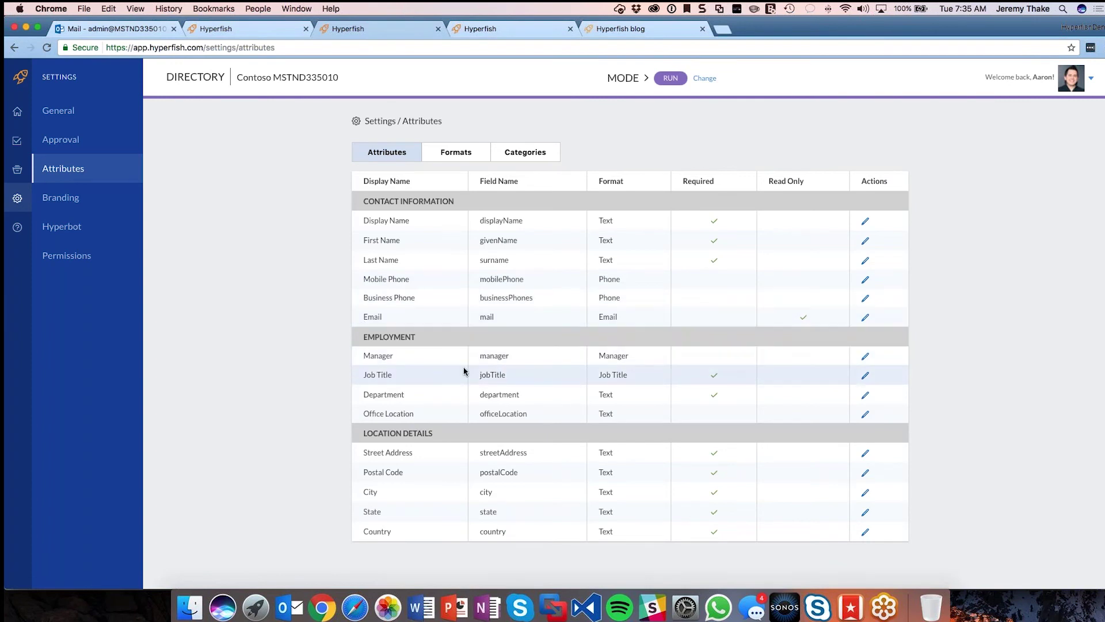
{"action": "left_click_drag", "start_coordinate": [349, 358], "coordinate": [463, 414]}
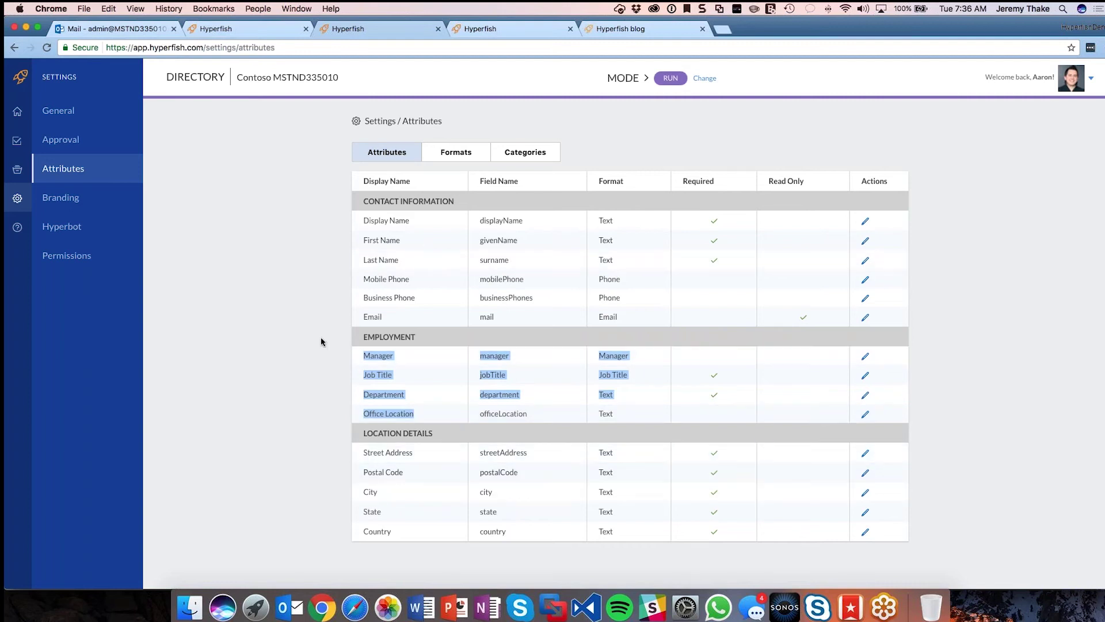
{"action": "left_click", "coordinate": [289, 379]}
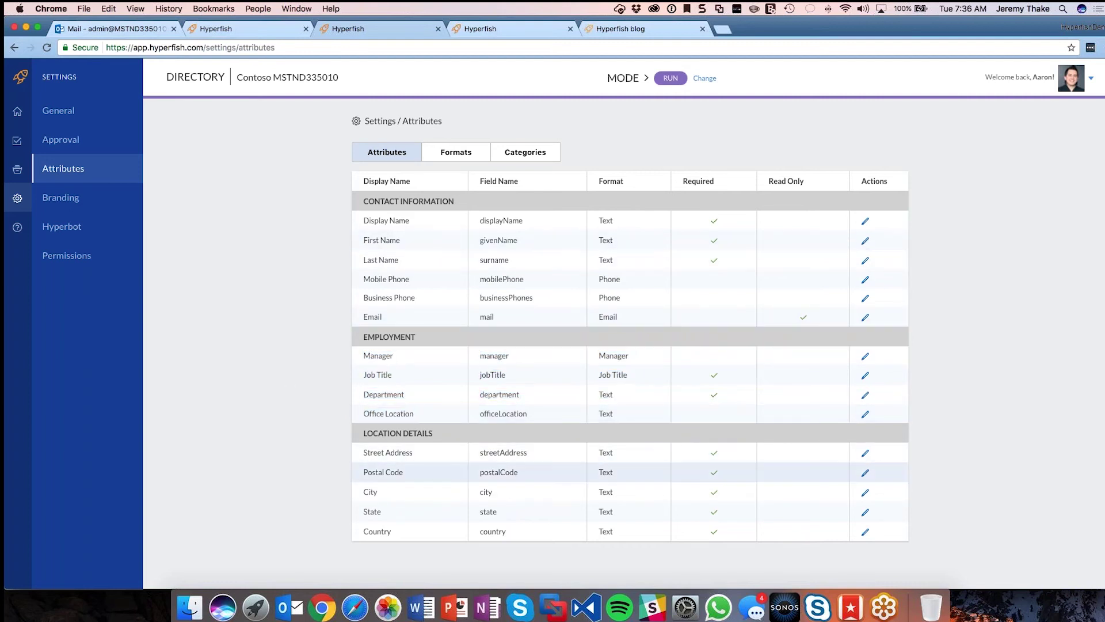
{"action": "left_click_drag", "start_coordinate": [480, 375], "coordinate": [518, 356]}
{"action": "left_click_drag", "start_coordinate": [480, 395], "coordinate": [537, 395]}
{"action": "left_click_drag", "start_coordinate": [478, 414], "coordinate": [529, 415]}
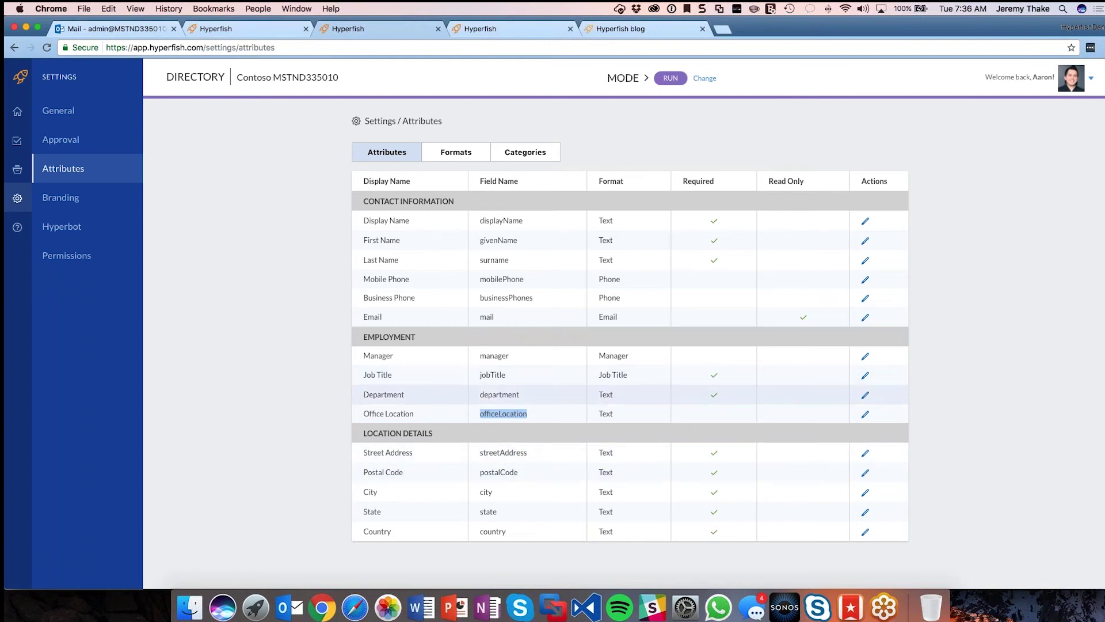
{"action": "left_click", "coordinate": [865, 414]}
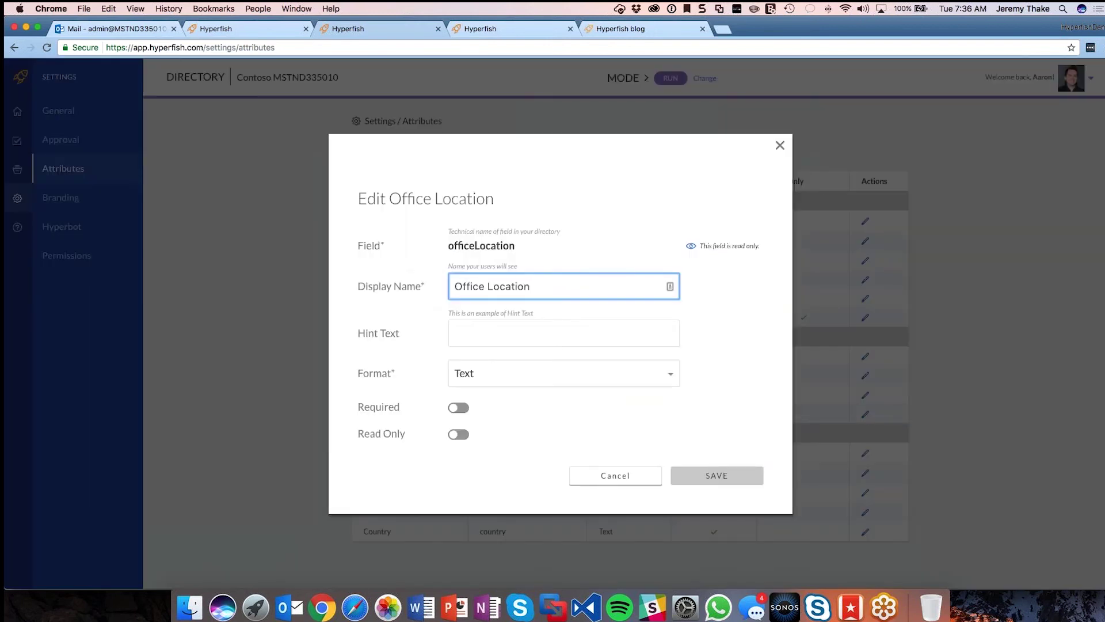
{"action": "left_click", "coordinate": [465, 410]}
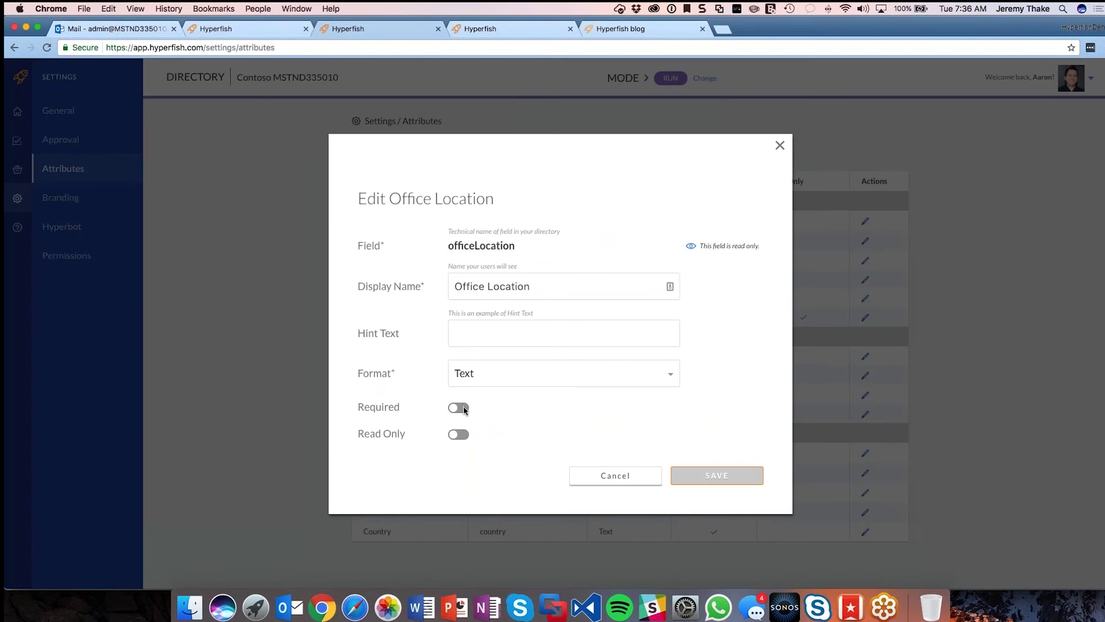
{"action": "left_click", "coordinate": [465, 409]}
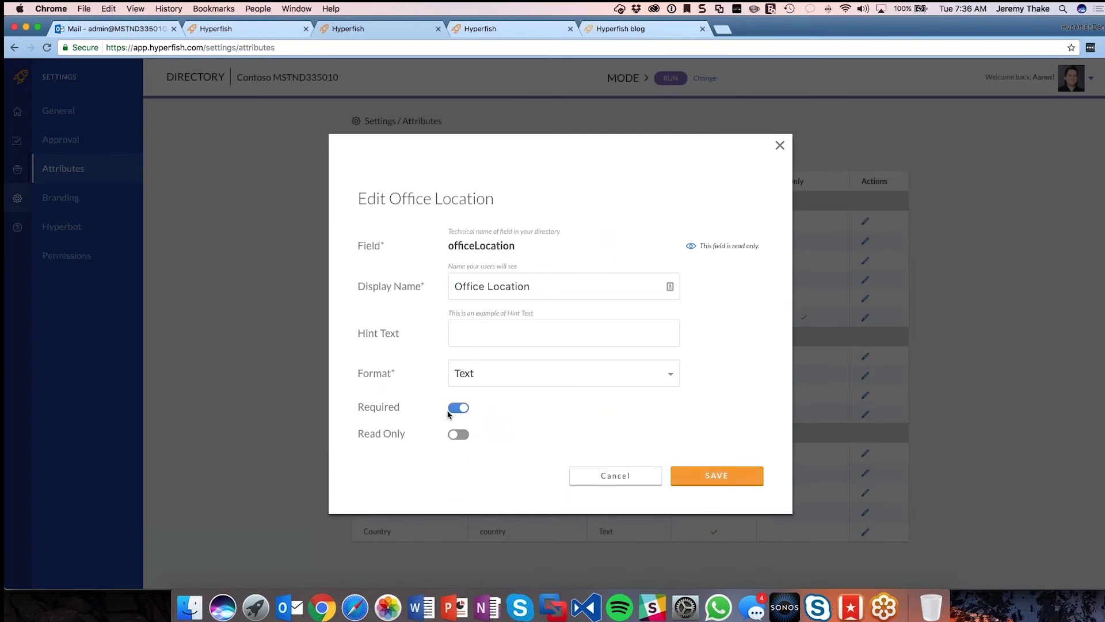
{"action": "left_click", "coordinate": [668, 377]}
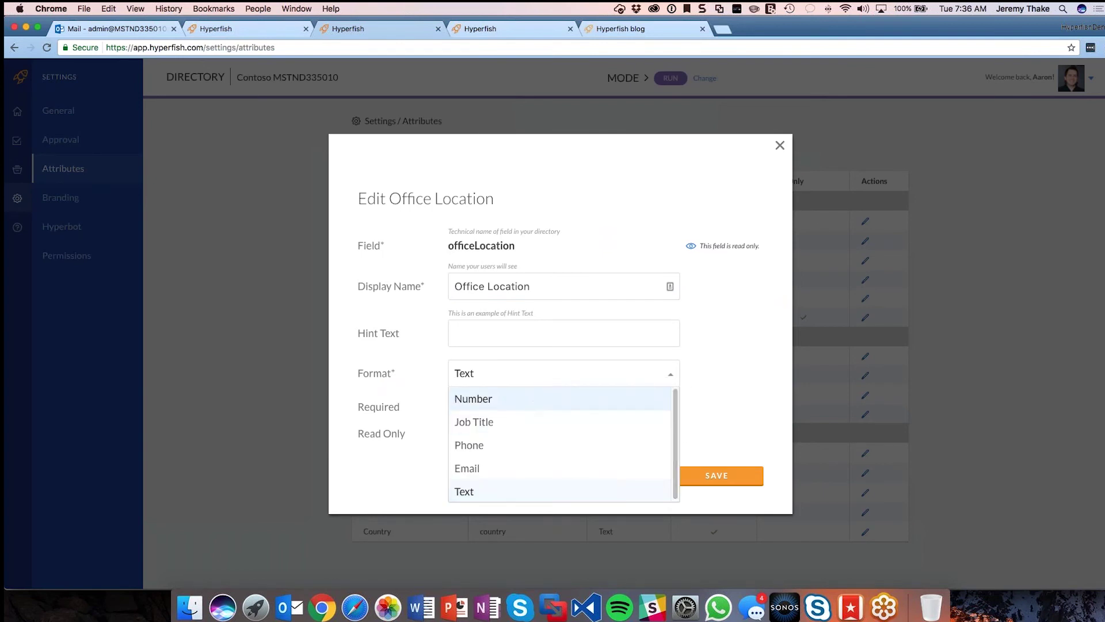
{"action": "key", "text": "Down"}
{"action": "key", "text": "Down"}
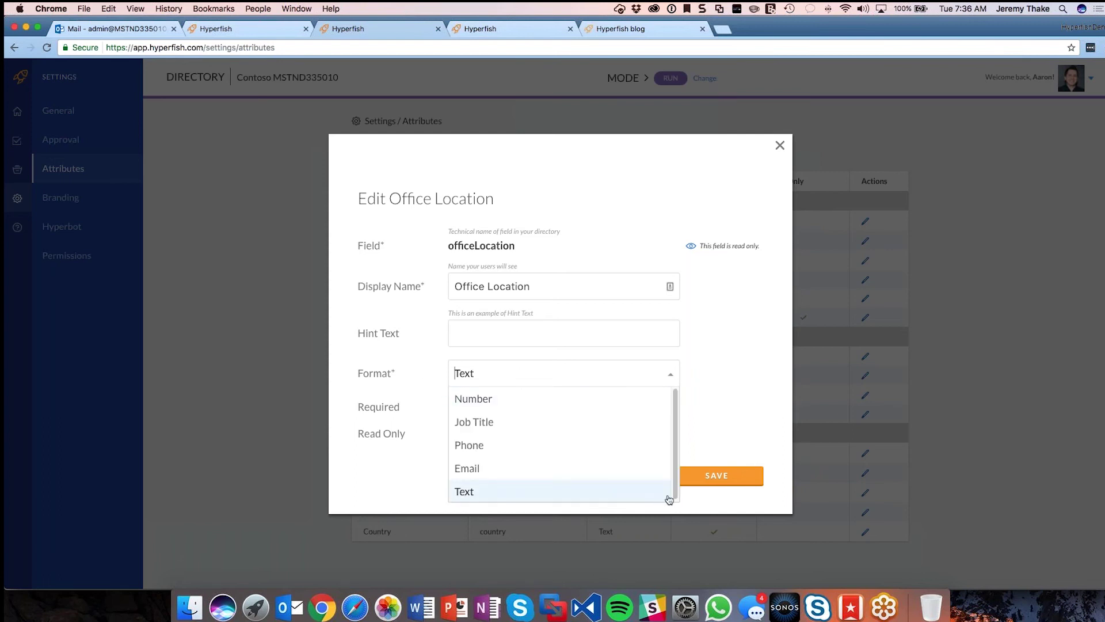
{"action": "left_click", "coordinate": [731, 455]}
{"action": "left_click", "coordinate": [643, 482]}
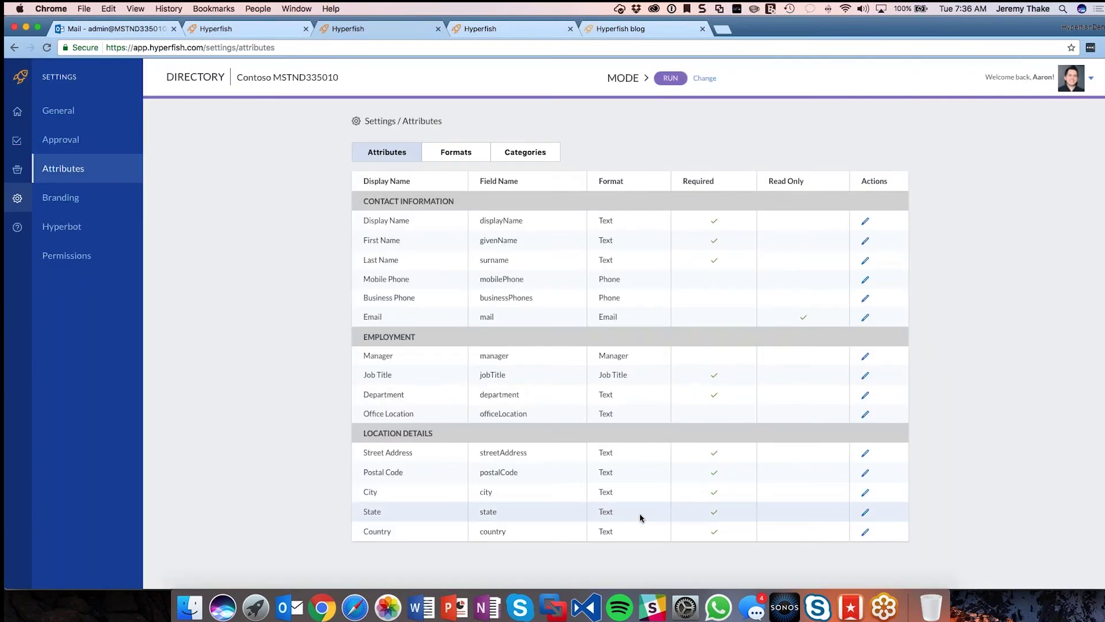
Step: Create a new format labelled 'Office Location', removing a stray typed character
{"action": "left_click", "coordinate": [450, 161]}
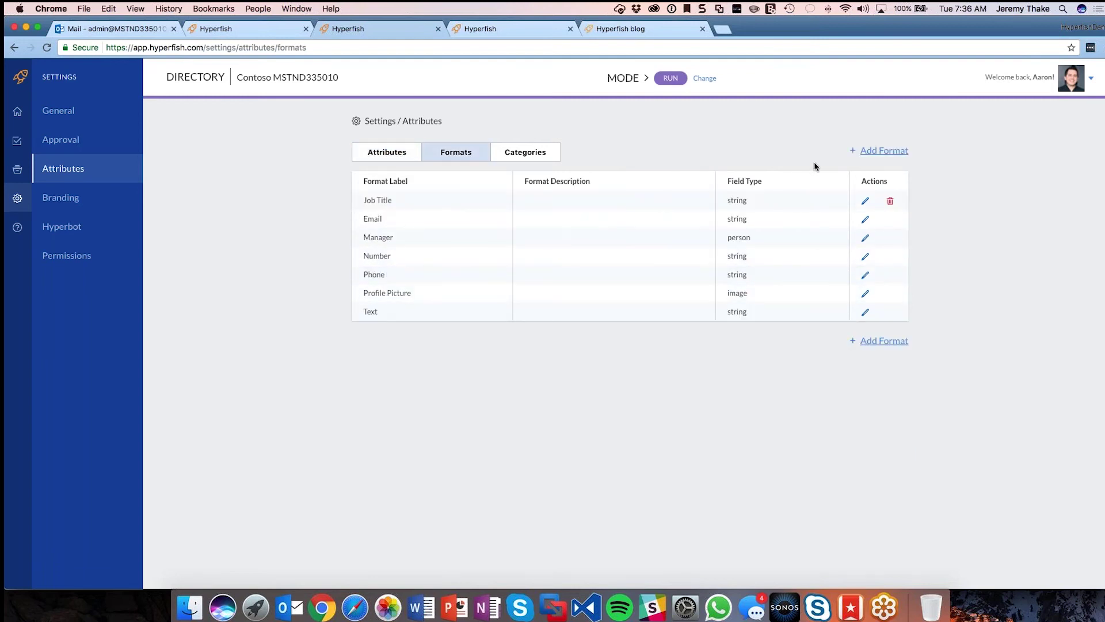
{"action": "left_click", "coordinate": [895, 153]}
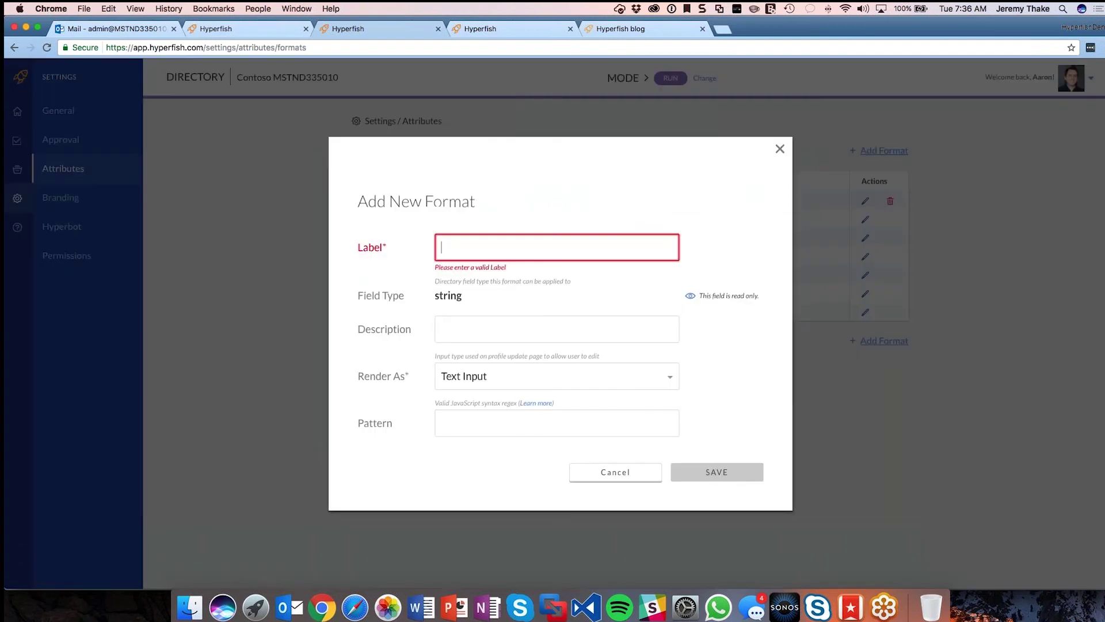
{"action": "left_click", "coordinate": [551, 234]}
{"action": "type", "text": "O"}
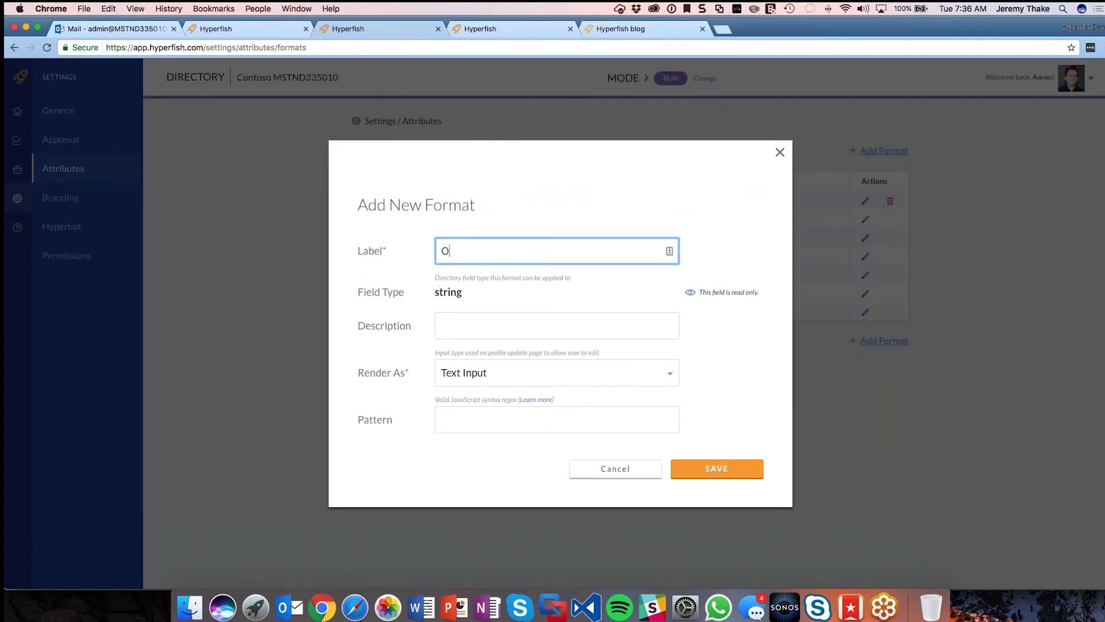
{"action": "type", "text": "ffice Location`"}
{"action": "key", "text": "Tab"}
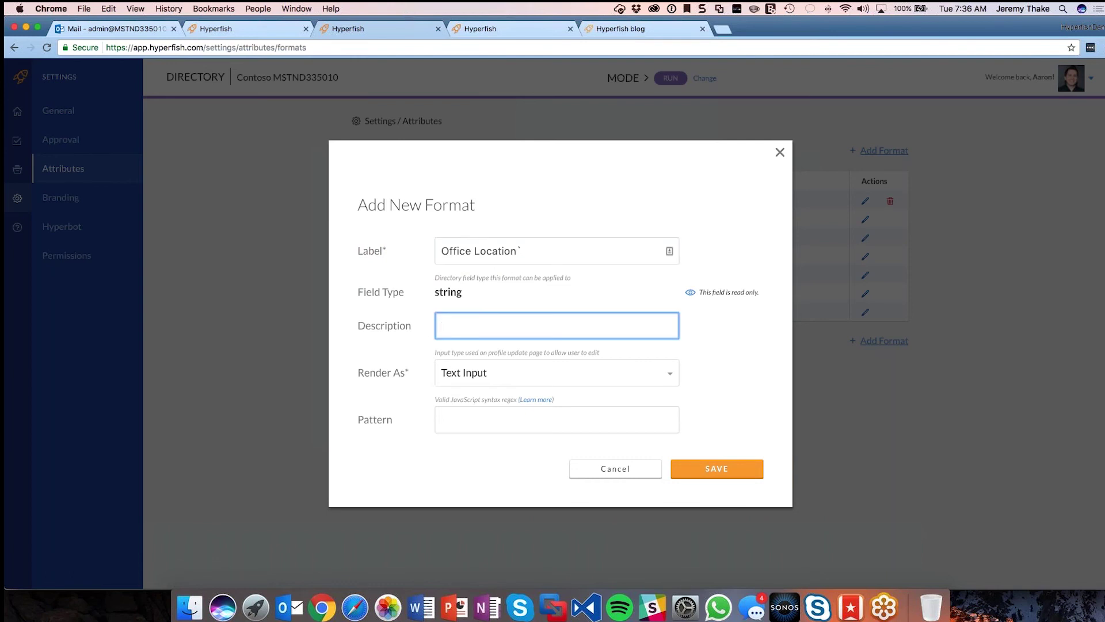
{"action": "left_click", "coordinate": [577, 241]}
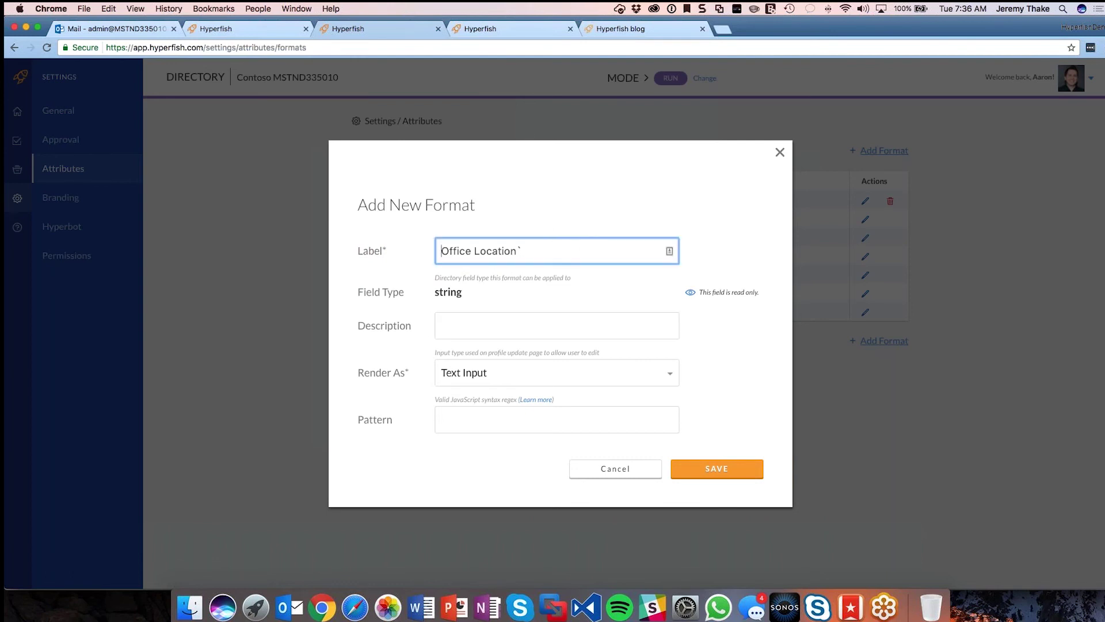
{"action": "left_click", "coordinate": [534, 252]}
{"action": "key", "text": "BackSpace"}
{"action": "left_click", "coordinate": [522, 331]}
{"action": "key", "text": "Tab"}
Step: Render the format as a Dropdown with Redmond Office and London Office choices, and save it
{"action": "left_click", "coordinate": [671, 374]}
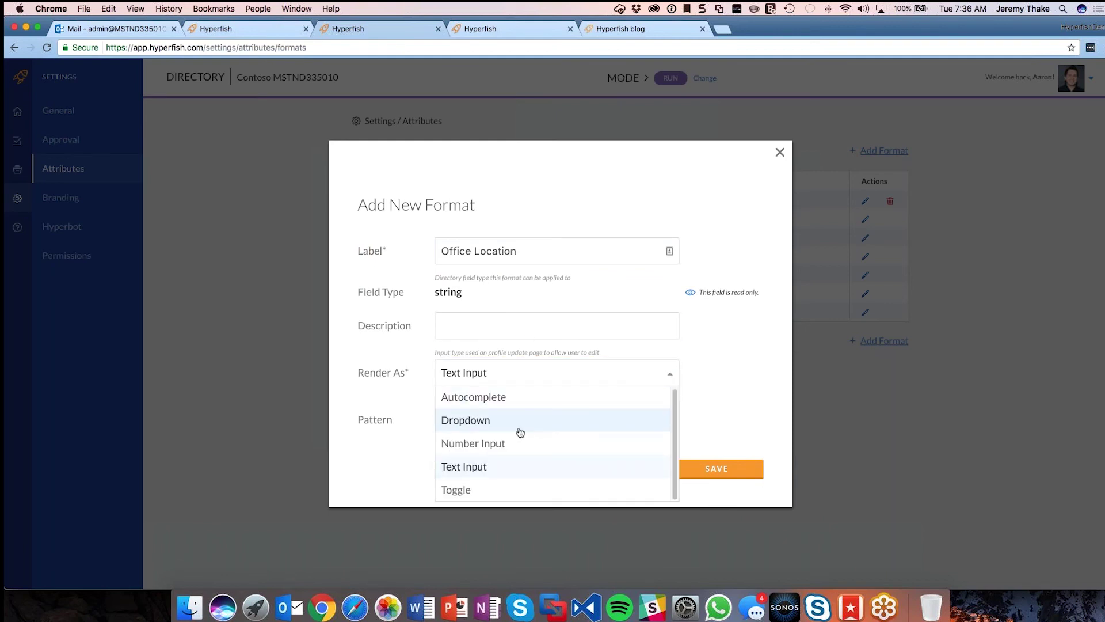
{"action": "left_click", "coordinate": [518, 426]}
{"action": "left_click", "coordinate": [517, 455]}
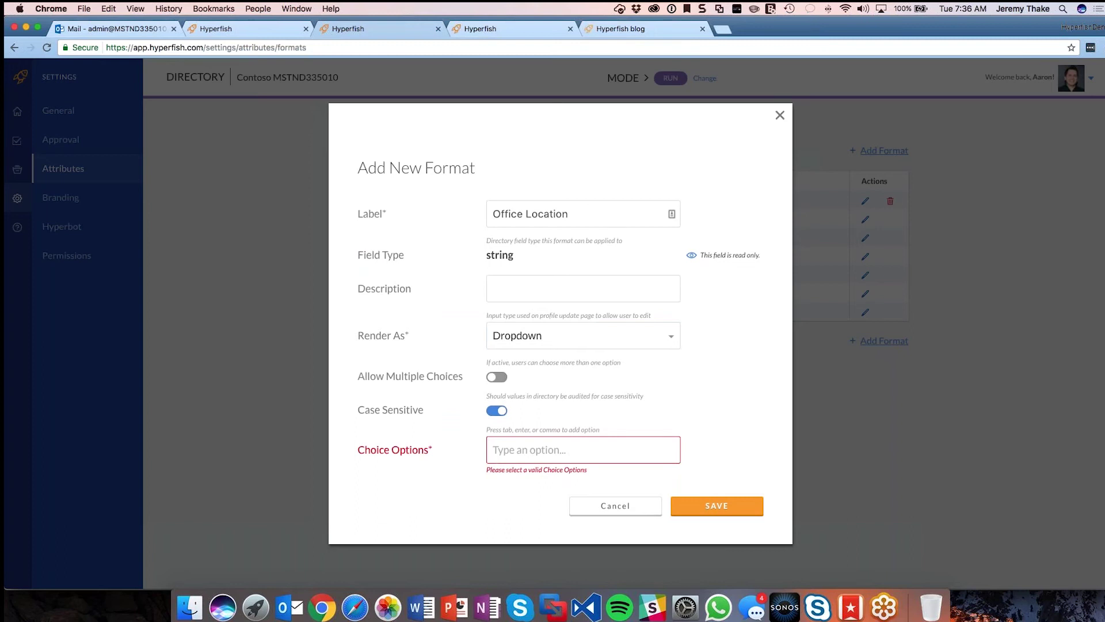
{"action": "type", "text": "Redmond Office"}
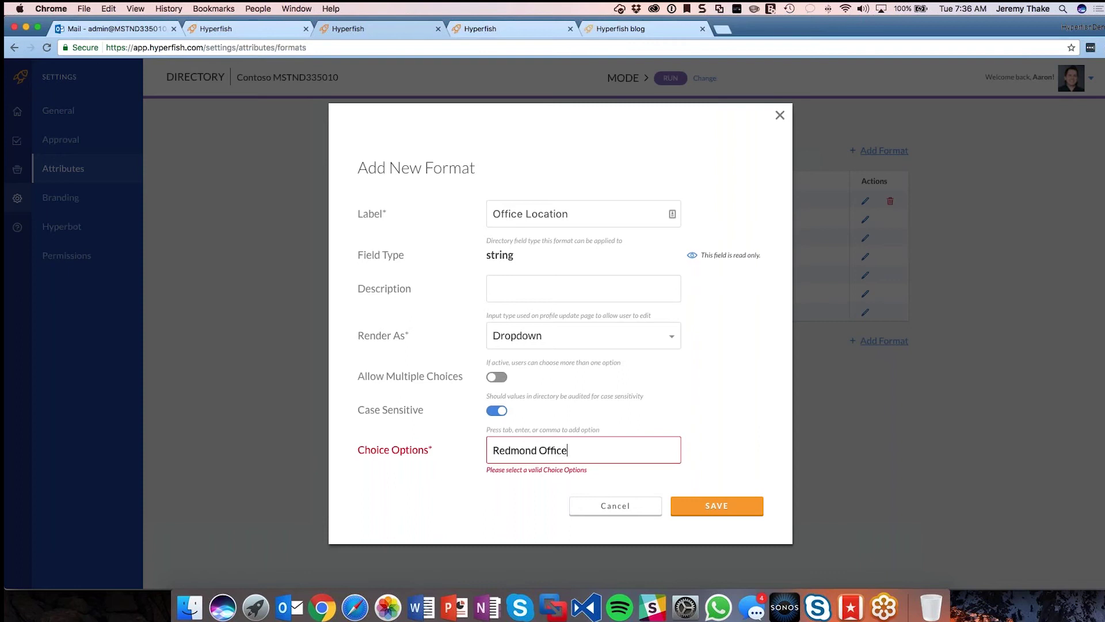
{"action": "key", "text": "Return"}
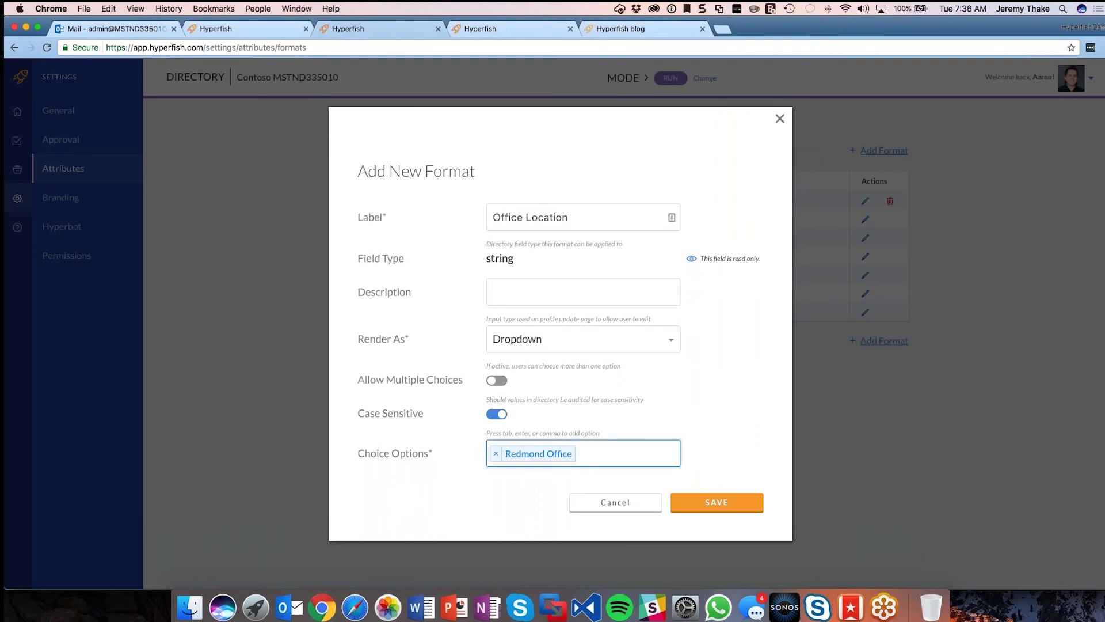
{"action": "type", "text": "London O"}
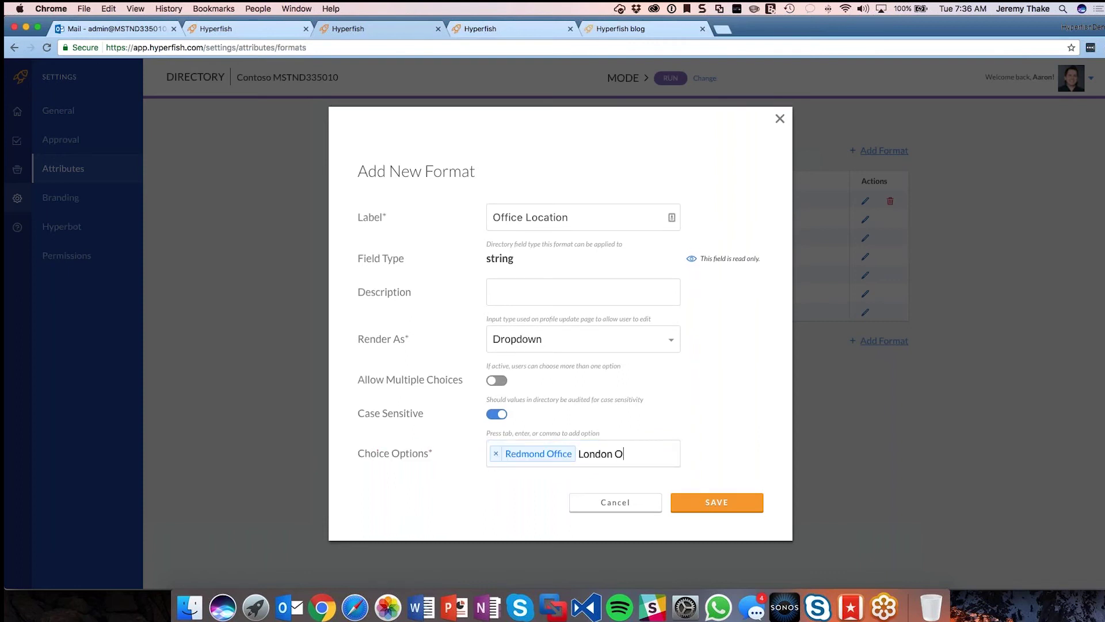
{"action": "type", "text": "ffice"}
{"action": "key", "text": "Return"}
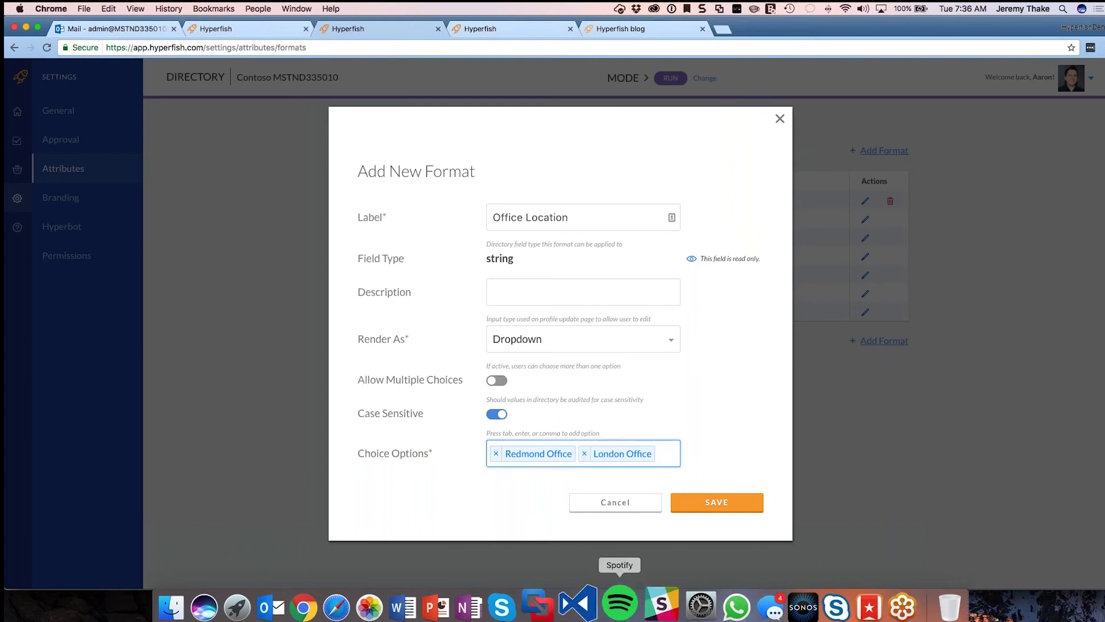
{"action": "left_click", "coordinate": [701, 508]}
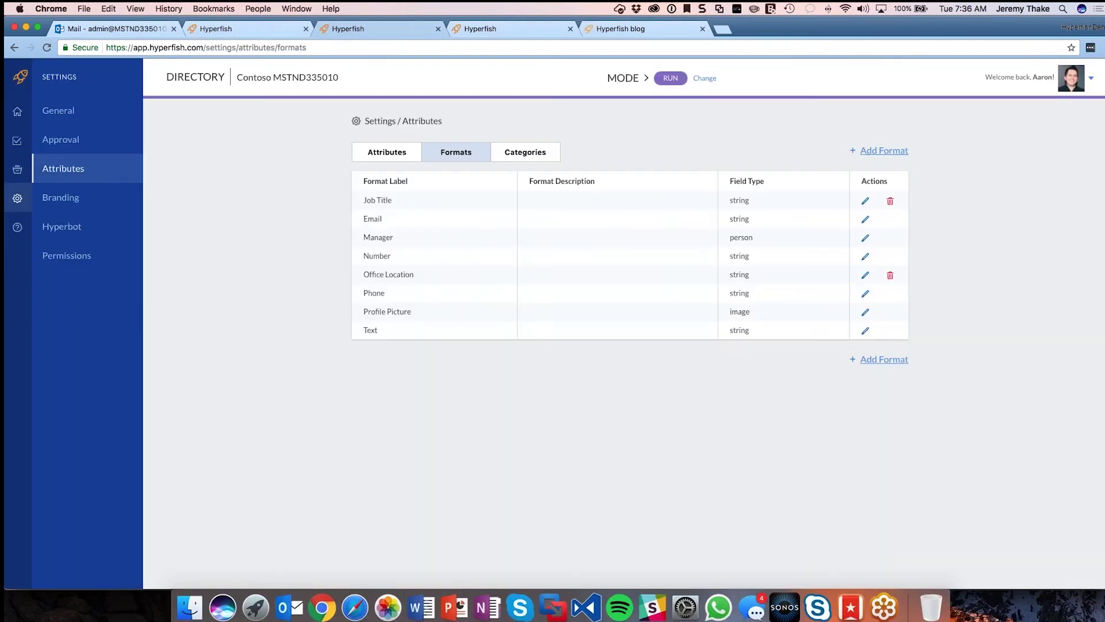
Step: Assign the Office Location attribute the Office Location format and mark it required
{"action": "left_click", "coordinate": [387, 152]}
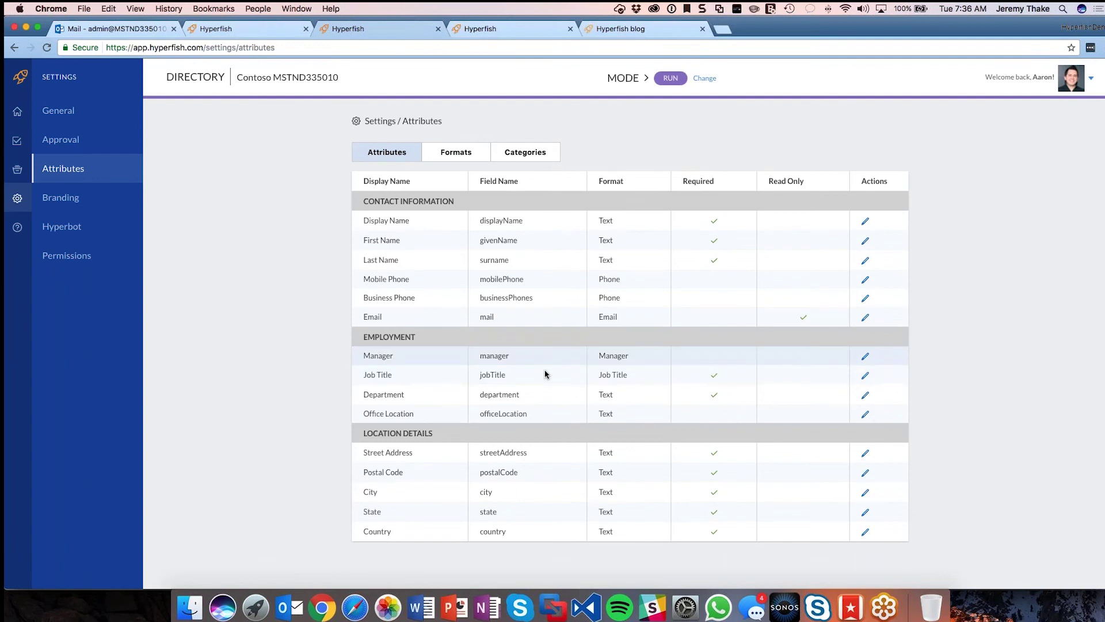
{"action": "left_click", "coordinate": [867, 414]}
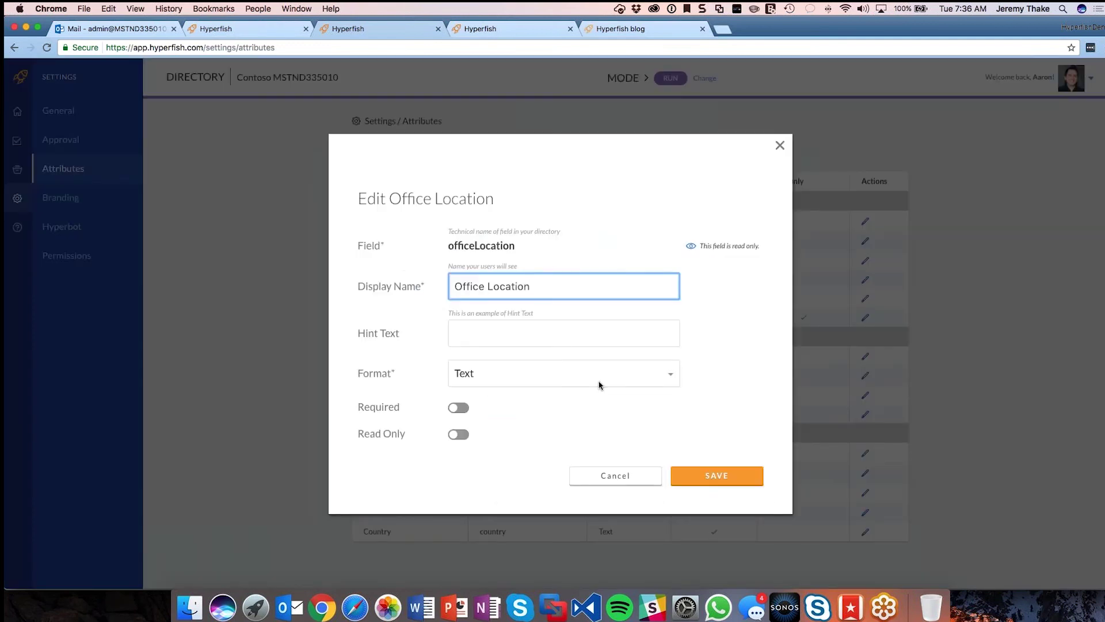
{"action": "left_click", "coordinate": [671, 376]}
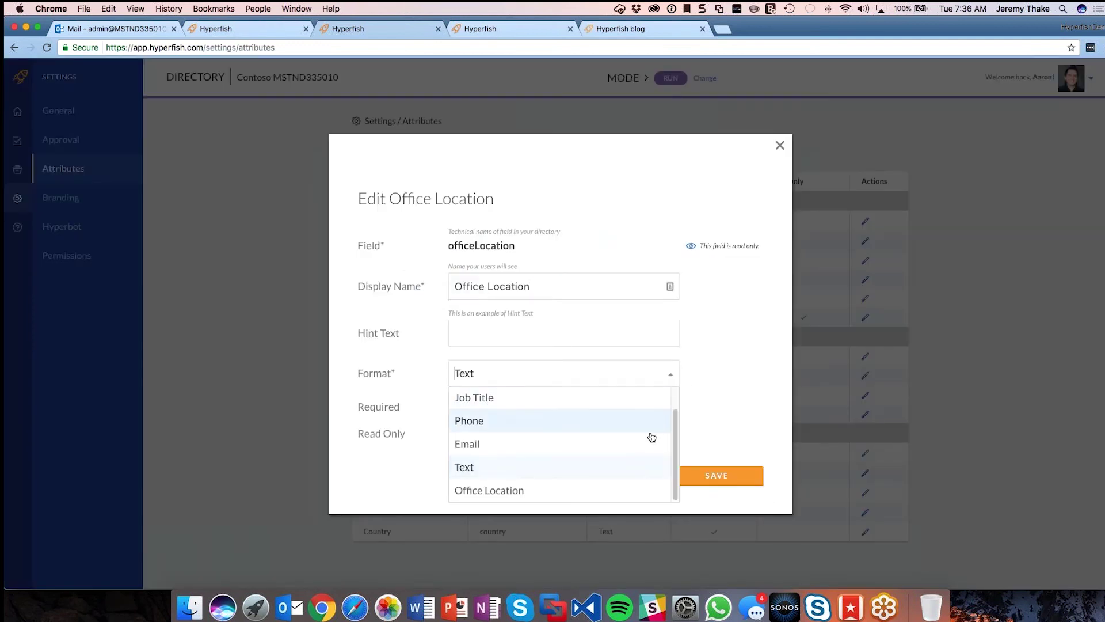
{"action": "left_click", "coordinate": [604, 490]}
{"action": "left_click", "coordinate": [735, 485]}
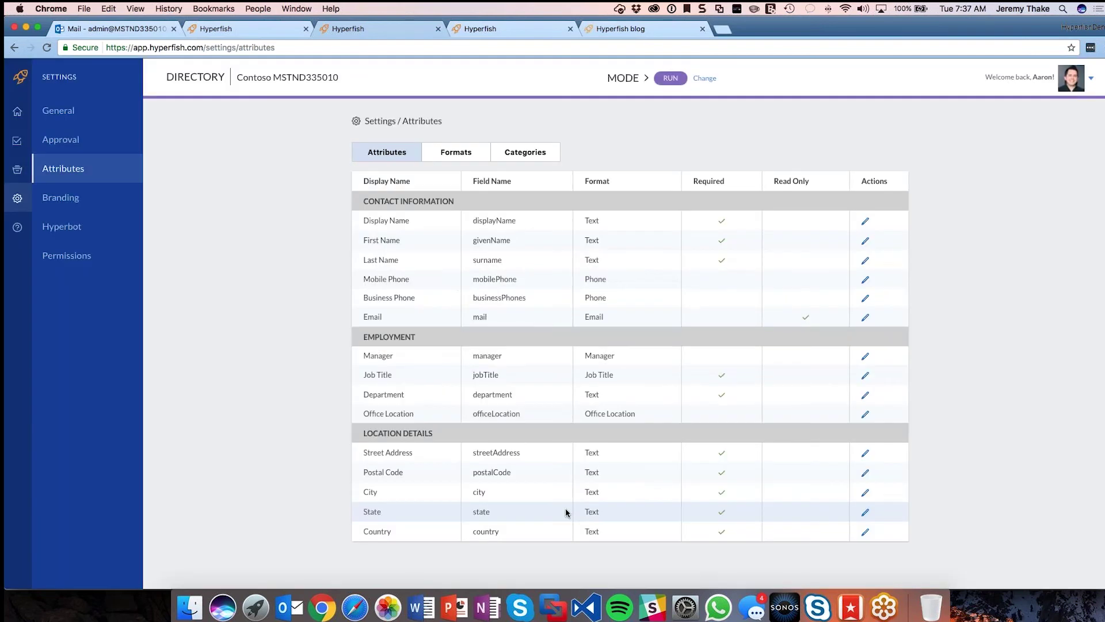
{"action": "left_click", "coordinate": [866, 414]}
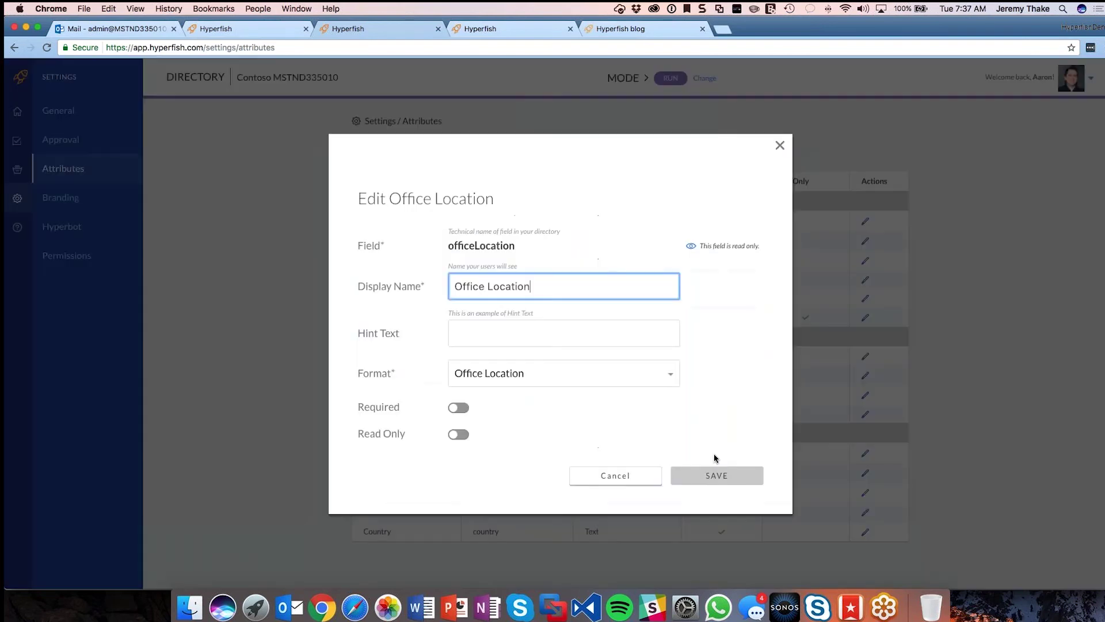
{"action": "left_click", "coordinate": [459, 408]}
{"action": "left_click", "coordinate": [714, 476]}
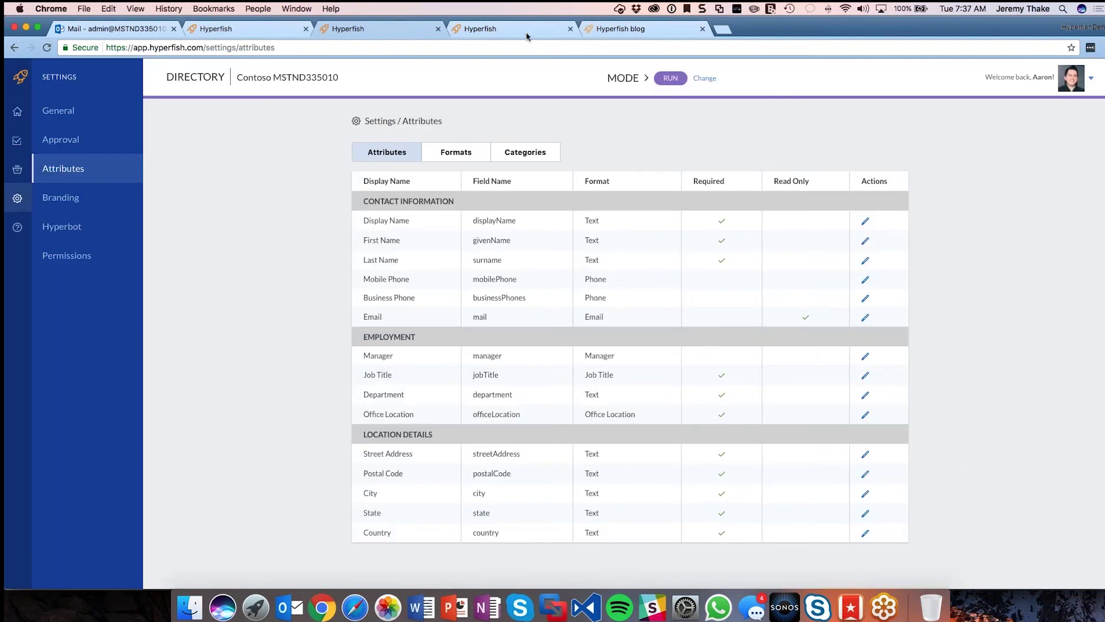
Step: In the profile's Employment details, choose Redmond Office as Office Location and save
{"action": "left_click", "coordinate": [486, 33]}
{"action": "key", "text": "super+plus"}
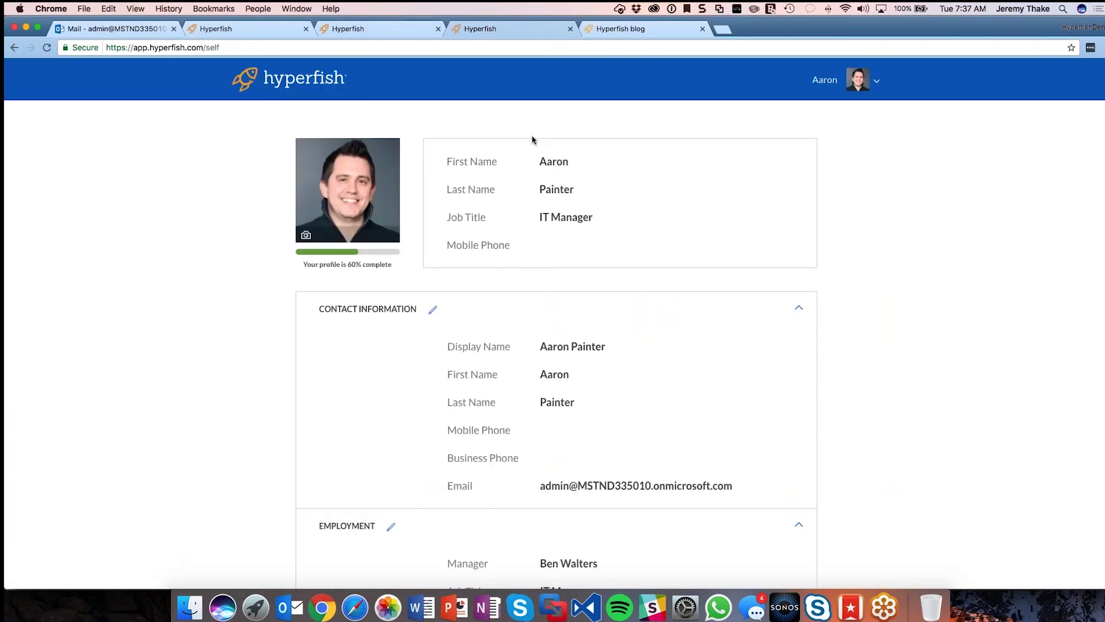
{"action": "scroll", "coordinate": [588, 232], "scroll_direction": "down", "scroll_amount": 5}
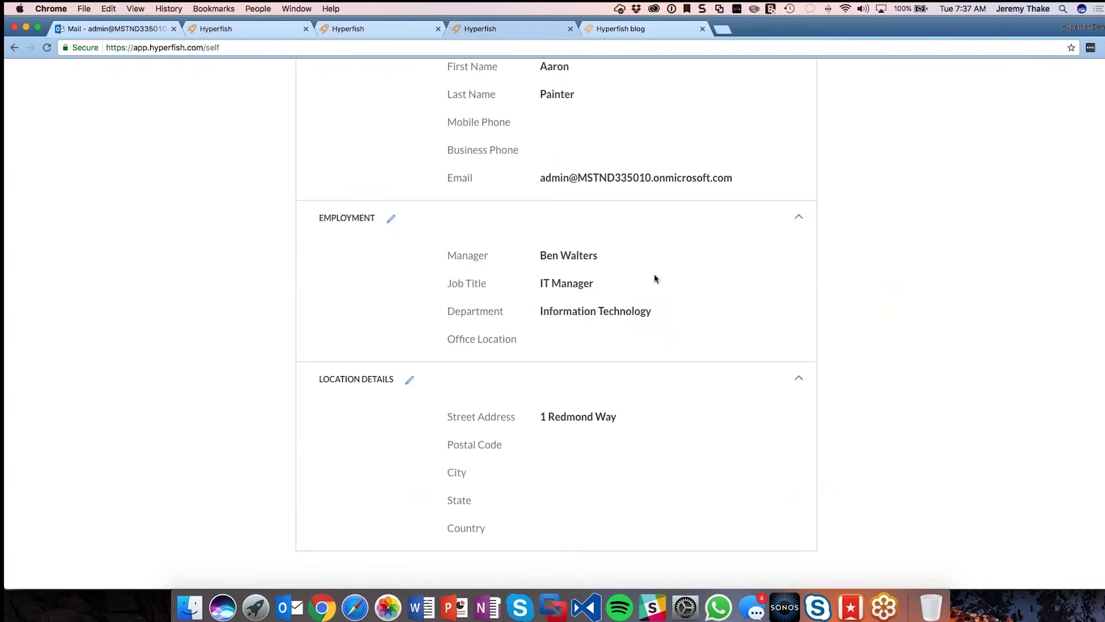
{"action": "left_click", "coordinate": [392, 219]}
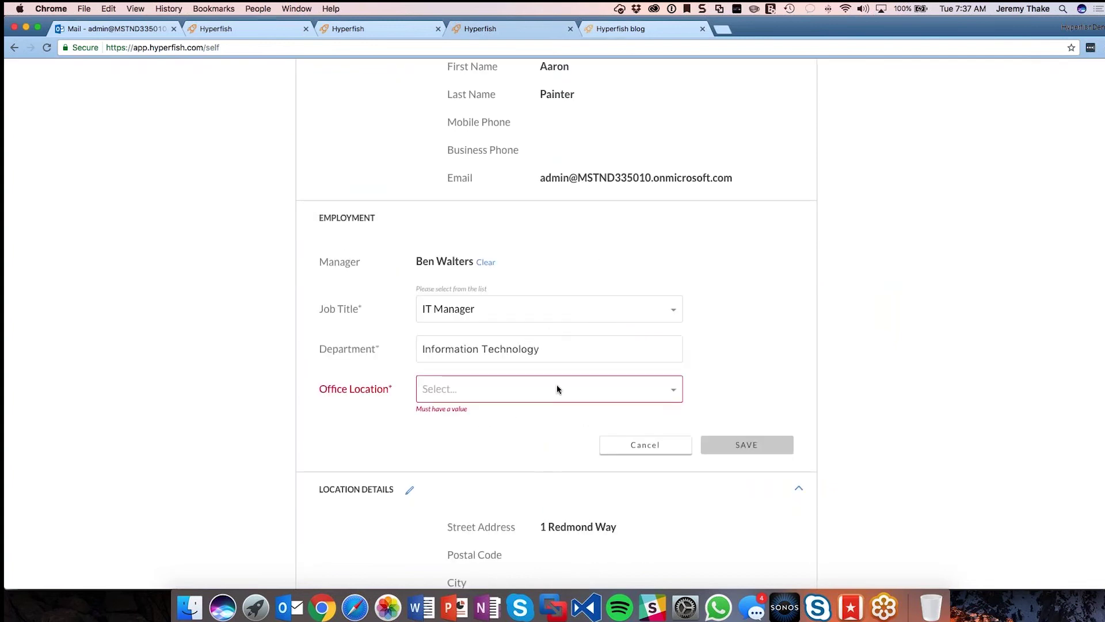
{"action": "left_click", "coordinate": [673, 396]}
{"action": "left_click", "coordinate": [673, 396]}
{"action": "left_click", "coordinate": [623, 388]}
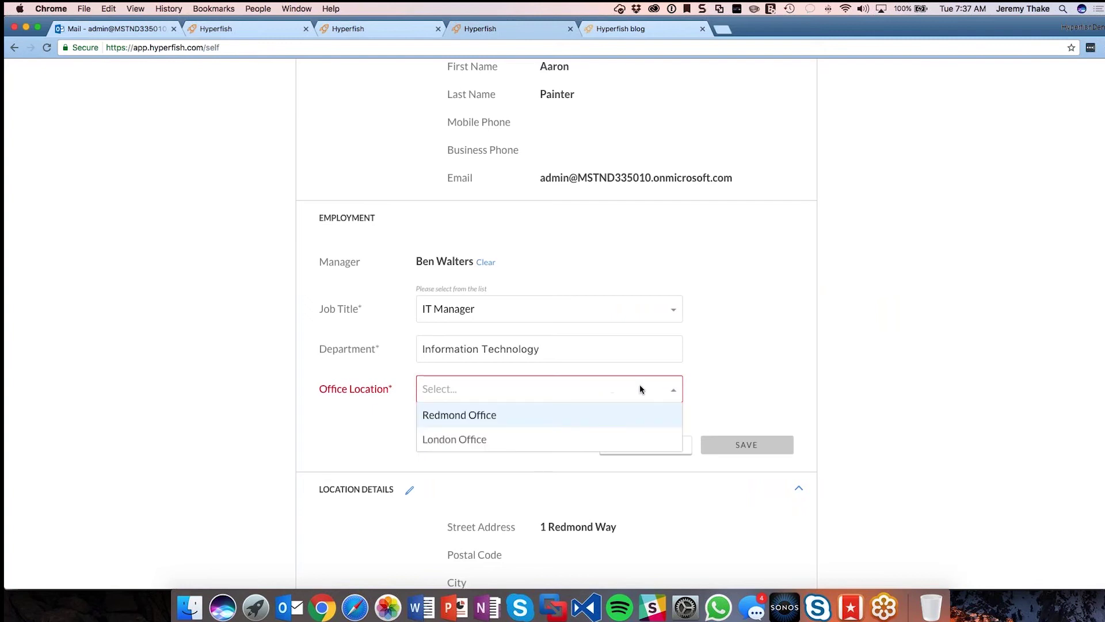
{"action": "left_click", "coordinate": [469, 416]}
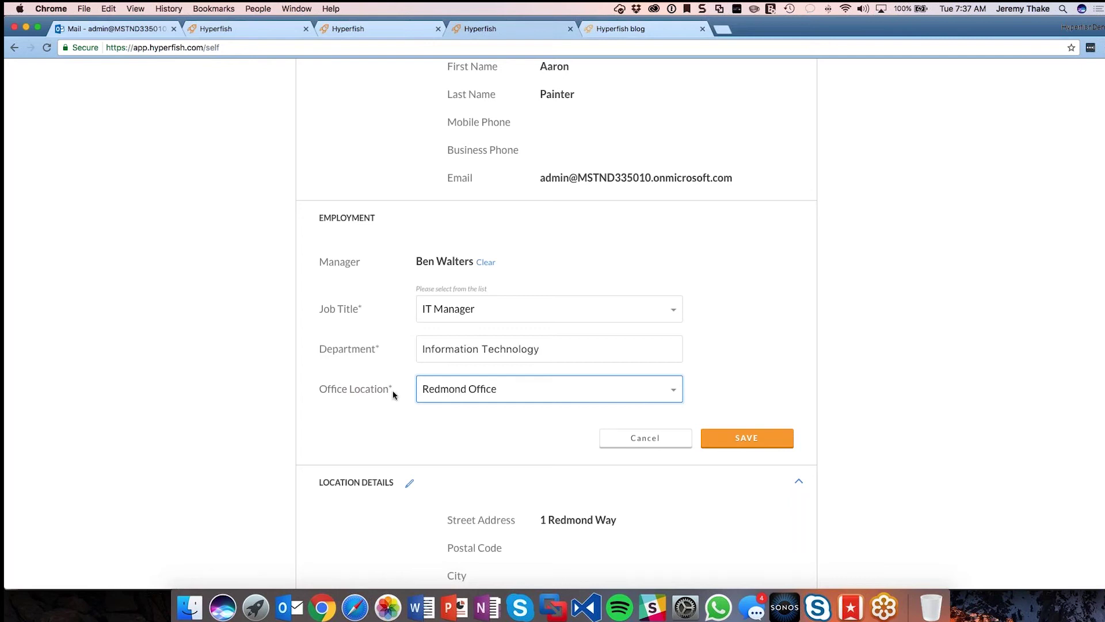
{"action": "left_click", "coordinate": [729, 437]}
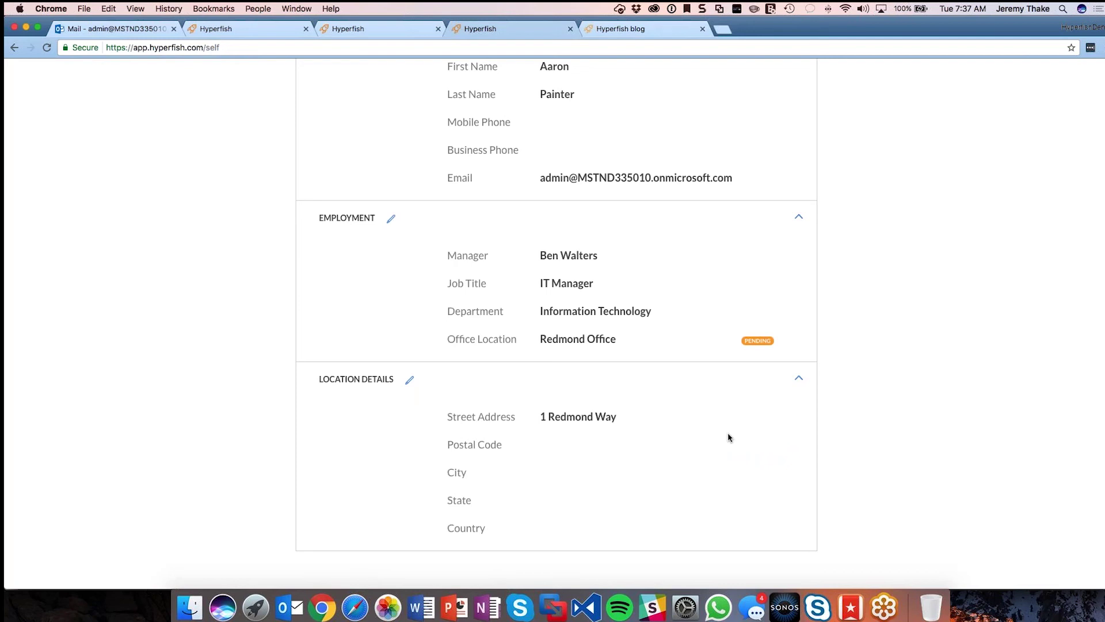
{"action": "left_click", "coordinate": [139, 32]}
{"action": "left_click_drag", "start_coordinate": [445, 361], "coordinate": [518, 401]}
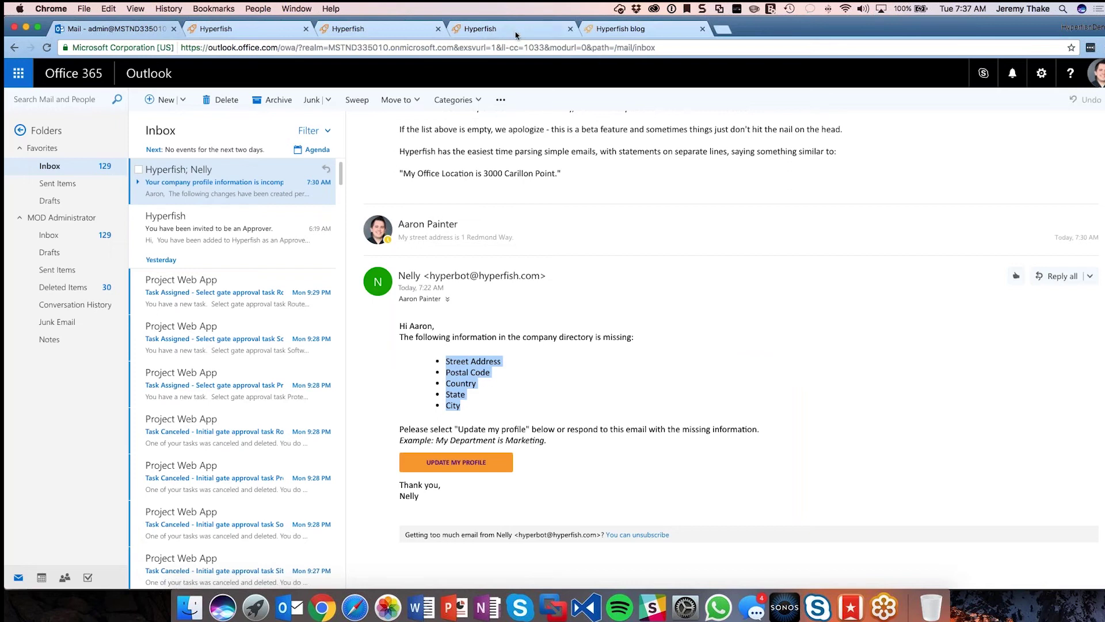
{"action": "left_click", "coordinate": [361, 28]}
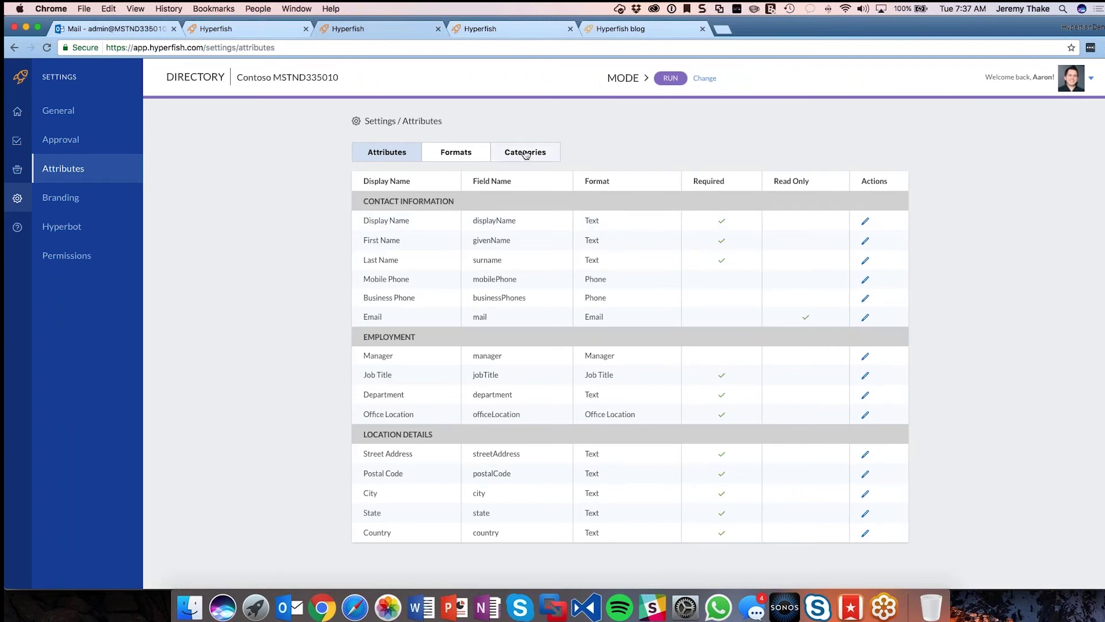
Step: Highlight the Contact Information, Employment and Location Details group headings on the profile
{"action": "left_click_drag", "start_coordinate": [364, 202], "coordinate": [457, 202]}
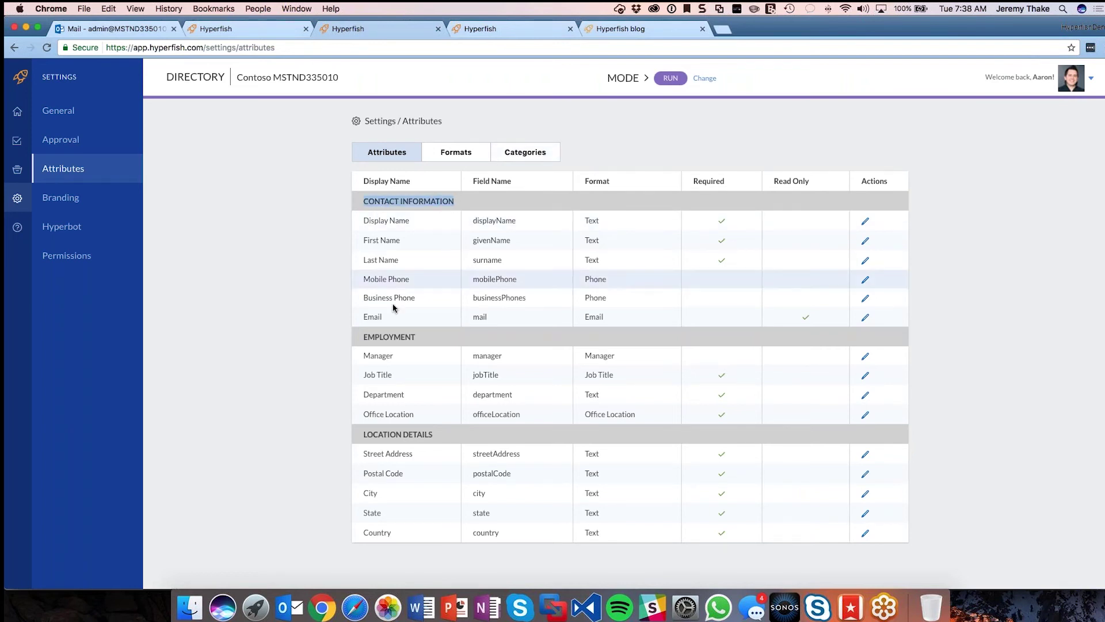
{"action": "double_click", "coordinate": [443, 337]}
{"action": "left_click", "coordinate": [386, 433]}
{"action": "left_click_drag", "start_coordinate": [364, 434], "coordinate": [435, 434]}
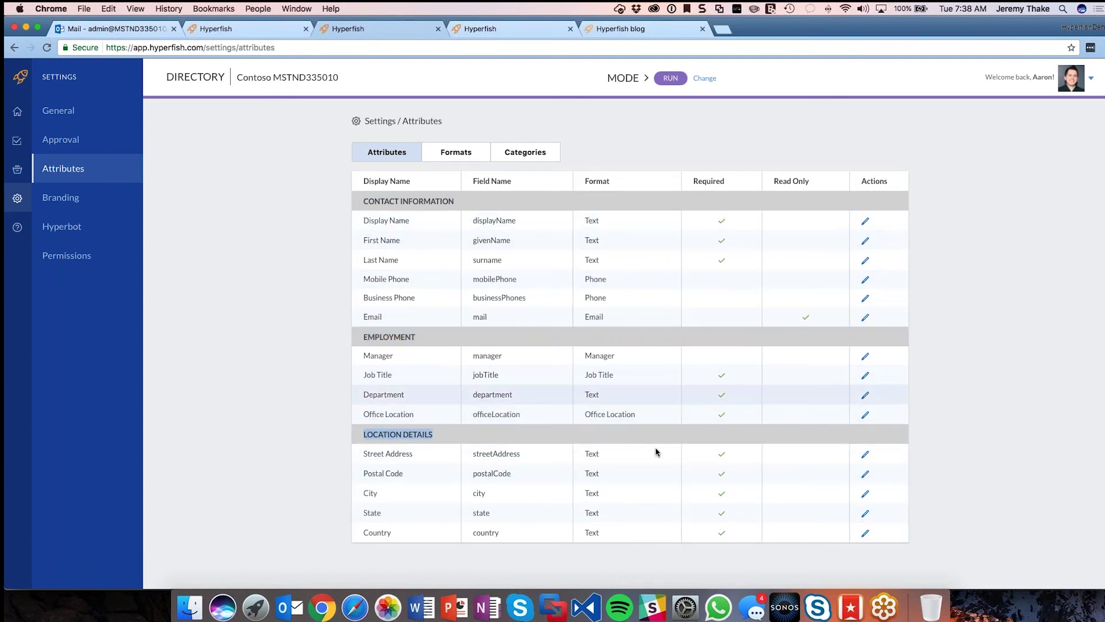
Step: Move Postal Code to the end of the Location Details category and save it
{"action": "left_click", "coordinate": [529, 156]}
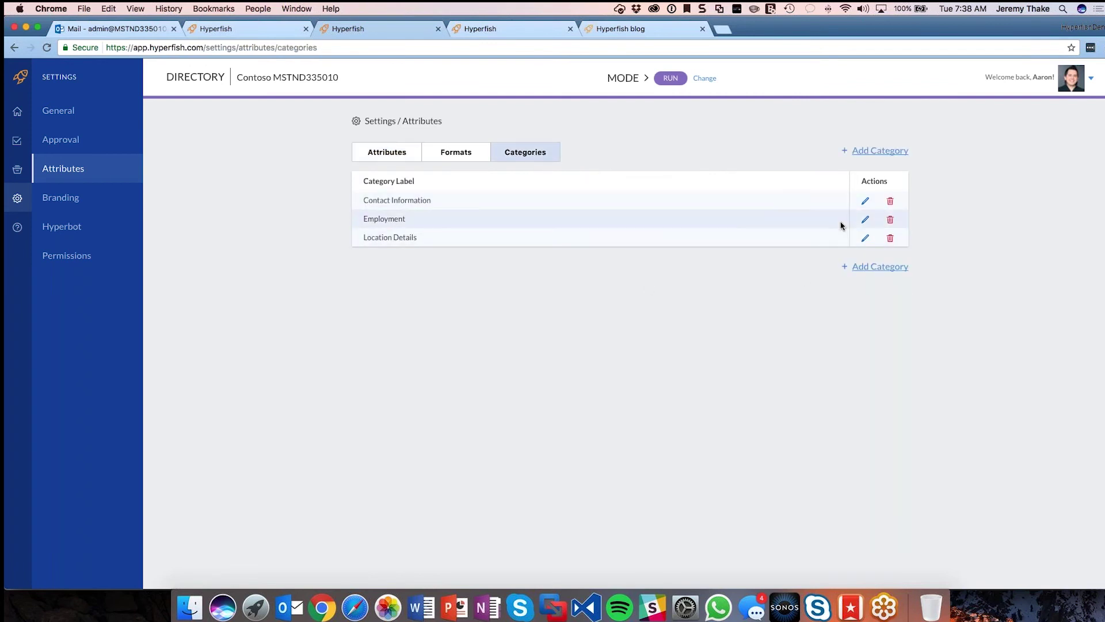
{"action": "left_click", "coordinate": [864, 239]}
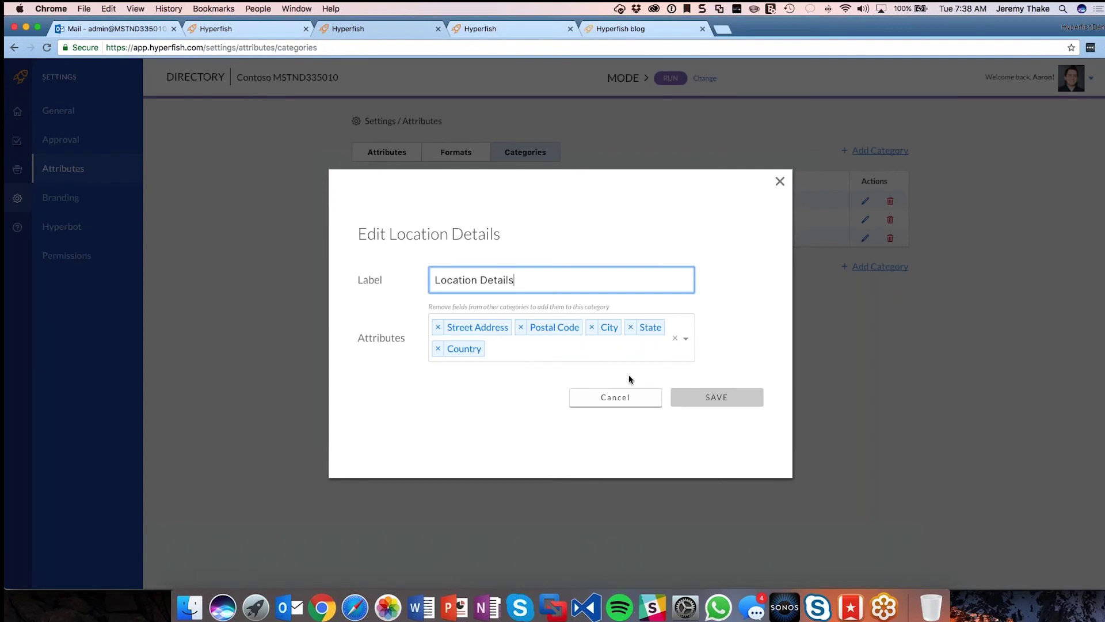
{"action": "left_click", "coordinate": [521, 328]}
{"action": "type", "text": "pos"}
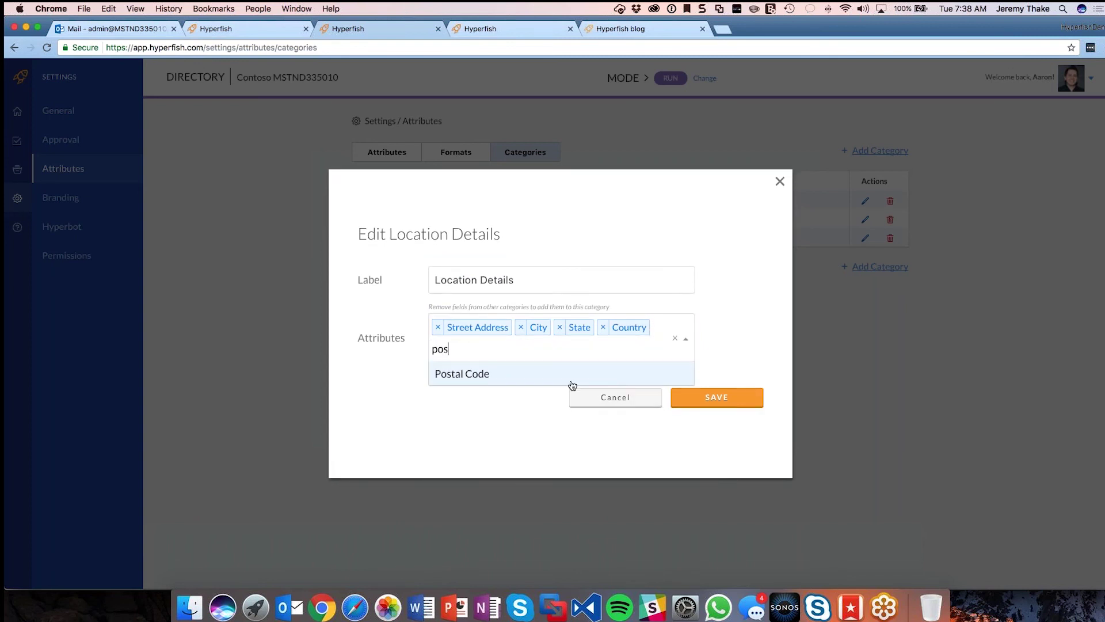
{"action": "left_click", "coordinate": [572, 379]}
{"action": "left_click", "coordinate": [704, 403]}
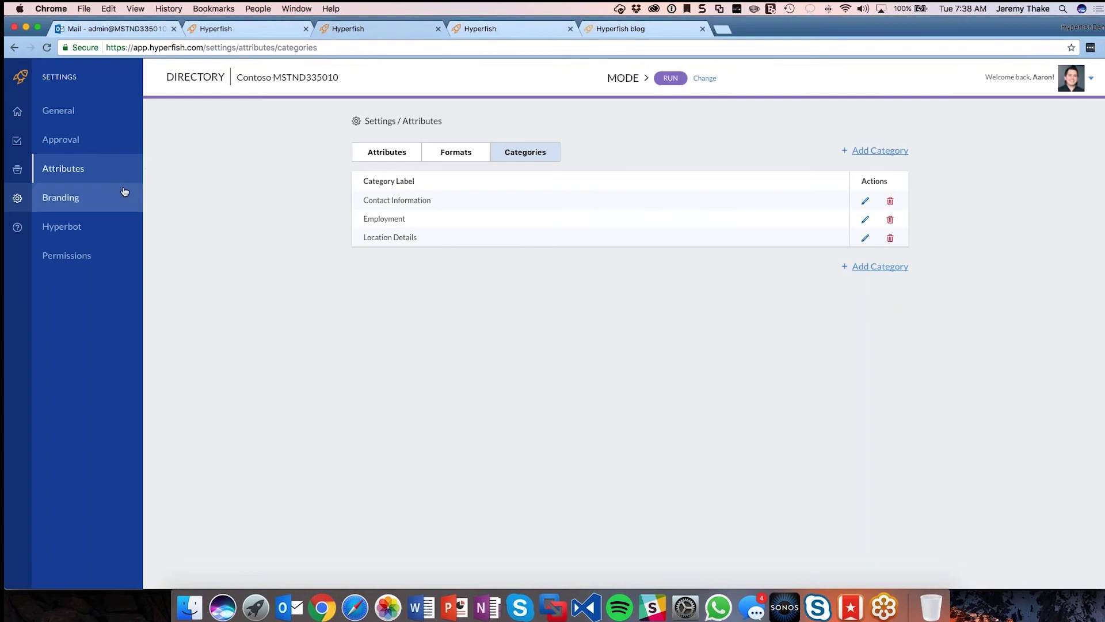
Step: Preview the profile with a red header colour, then reset branding to default #005cb9
{"action": "left_click", "coordinate": [124, 191]}
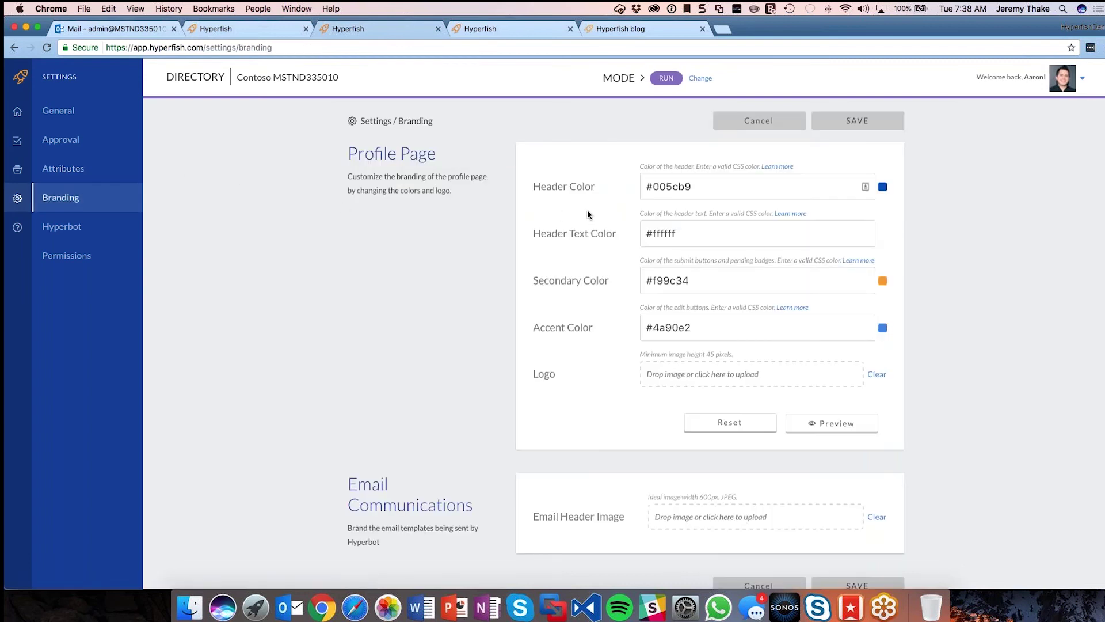
{"action": "left_click_drag", "start_coordinate": [708, 186], "coordinate": [626, 187]}
{"action": "type", "text": "red"}
{"action": "key", "text": "Tab"}
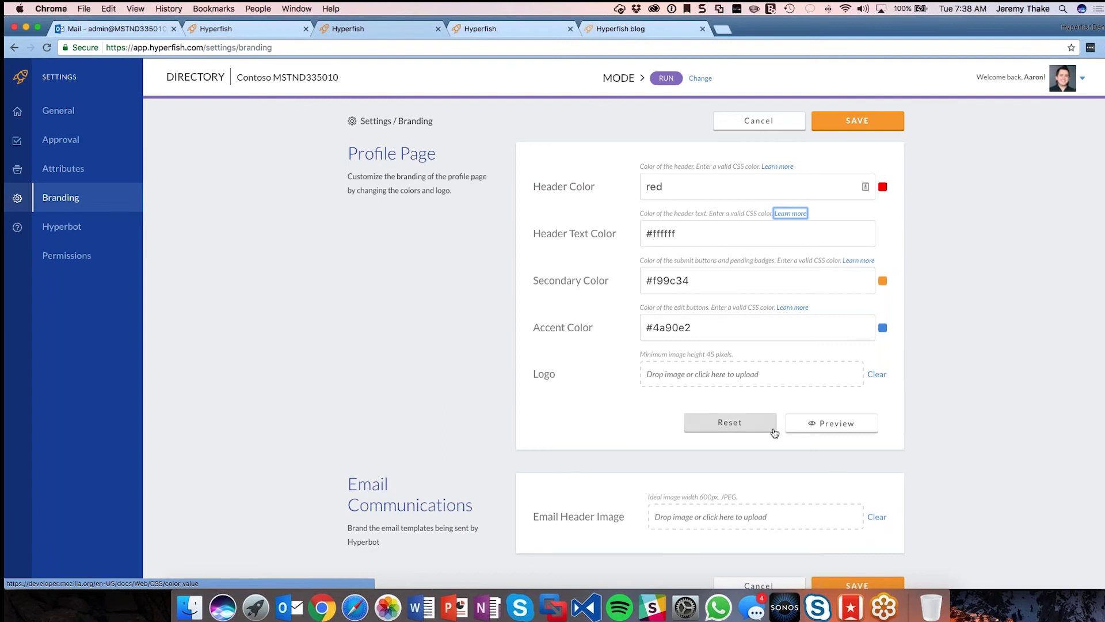
{"action": "left_click", "coordinate": [821, 424]}
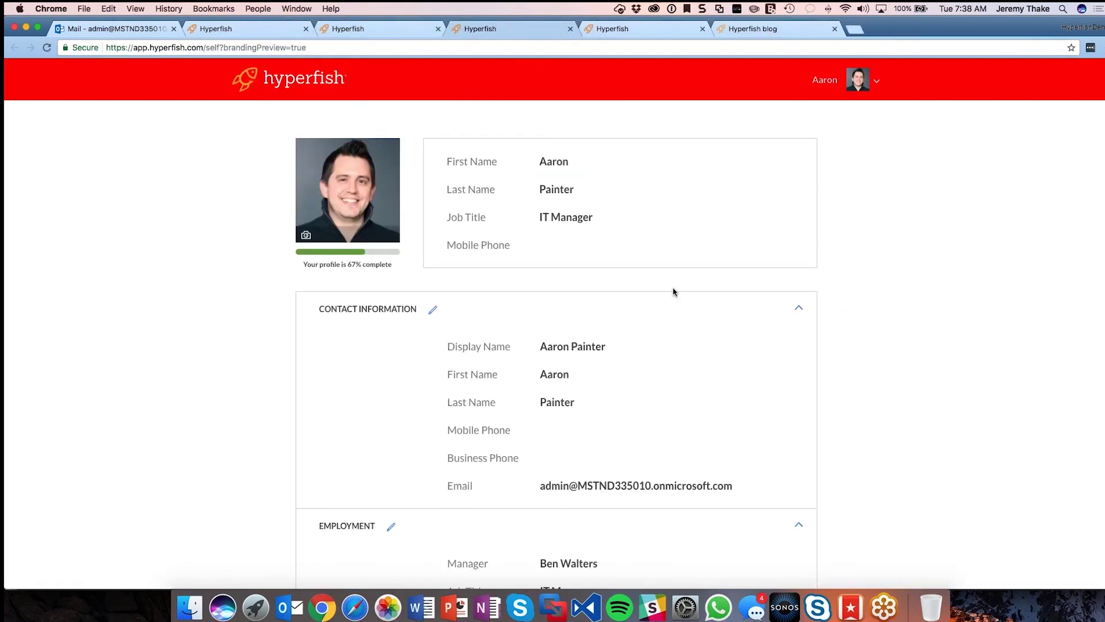
{"action": "scroll", "coordinate": [685, 292], "scroll_direction": "down", "scroll_amount": 5}
{"action": "scroll", "coordinate": [700, 294], "scroll_direction": "up", "scroll_amount": 5}
{"action": "left_click", "coordinate": [569, 29]}
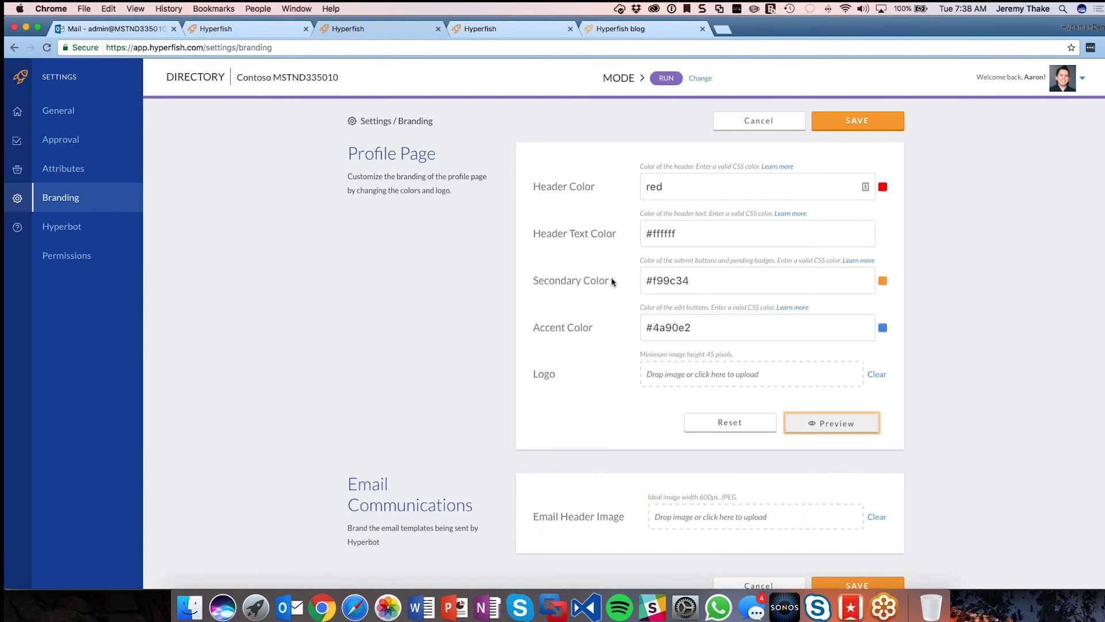
{"action": "left_click", "coordinate": [770, 426]}
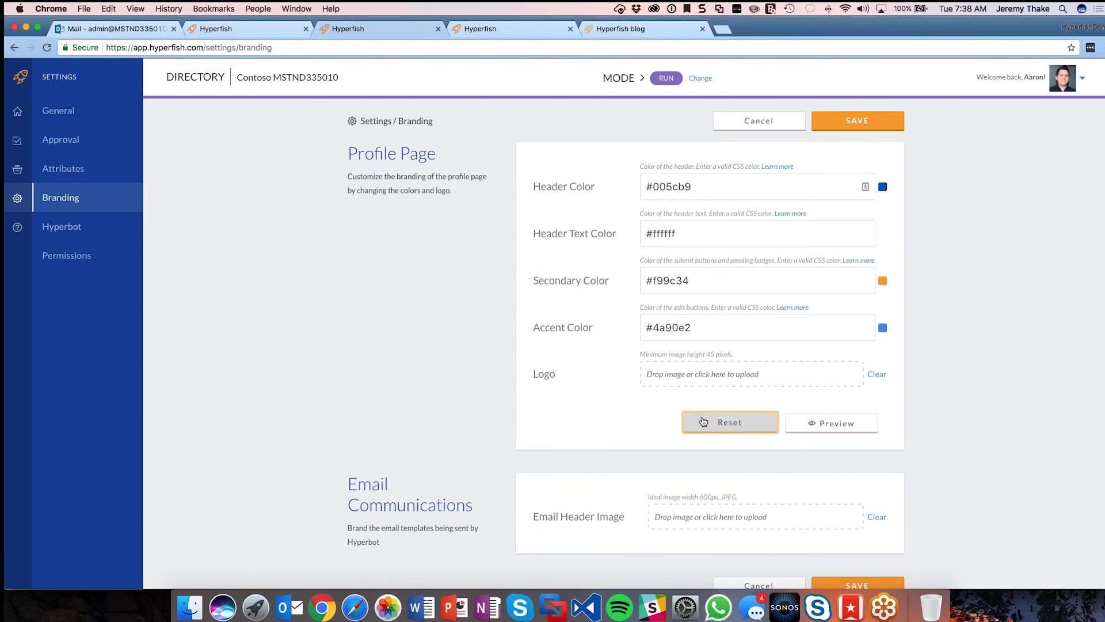
{"action": "scroll", "coordinate": [713, 471], "scroll_direction": "down", "scroll_amount": 1}
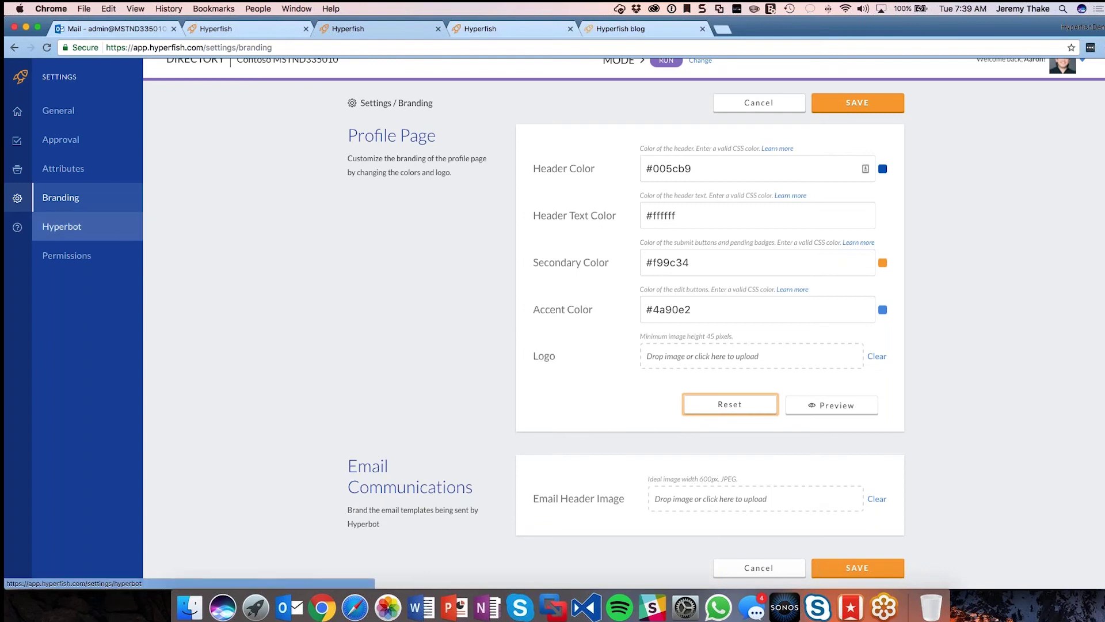
Step: Replace the bot name Hyperbot with a person's name, then select the sender e-mail address
{"action": "left_click", "coordinate": [656, 211]}
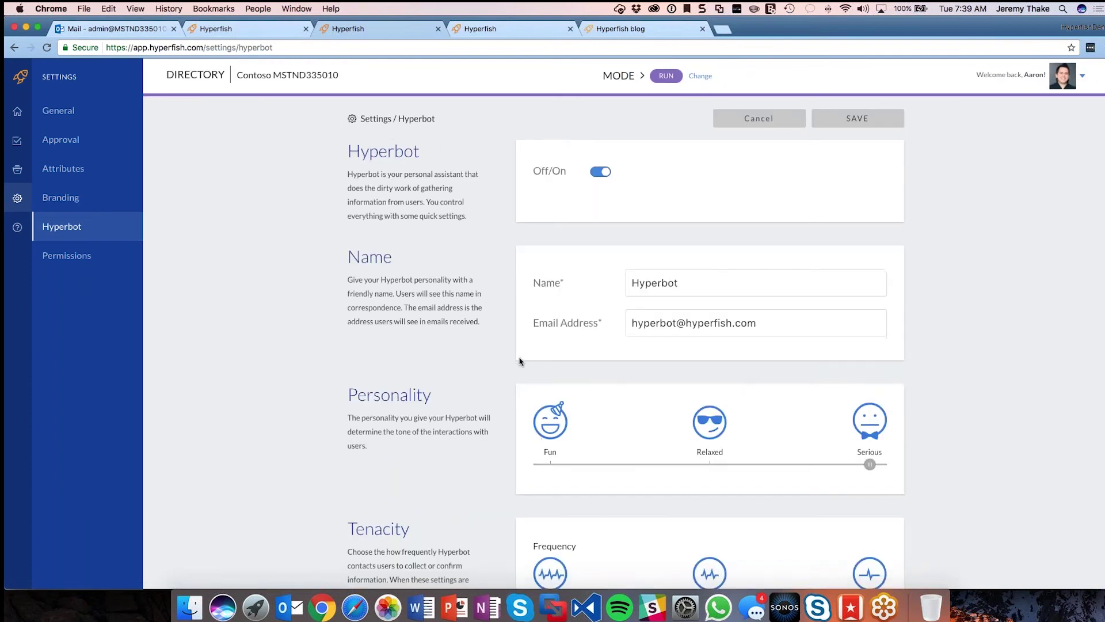
{"action": "scroll", "coordinate": [519, 361], "scroll_direction": "down", "scroll_amount": 2}
{"action": "left_click_drag", "start_coordinate": [691, 203], "coordinate": [633, 203]}
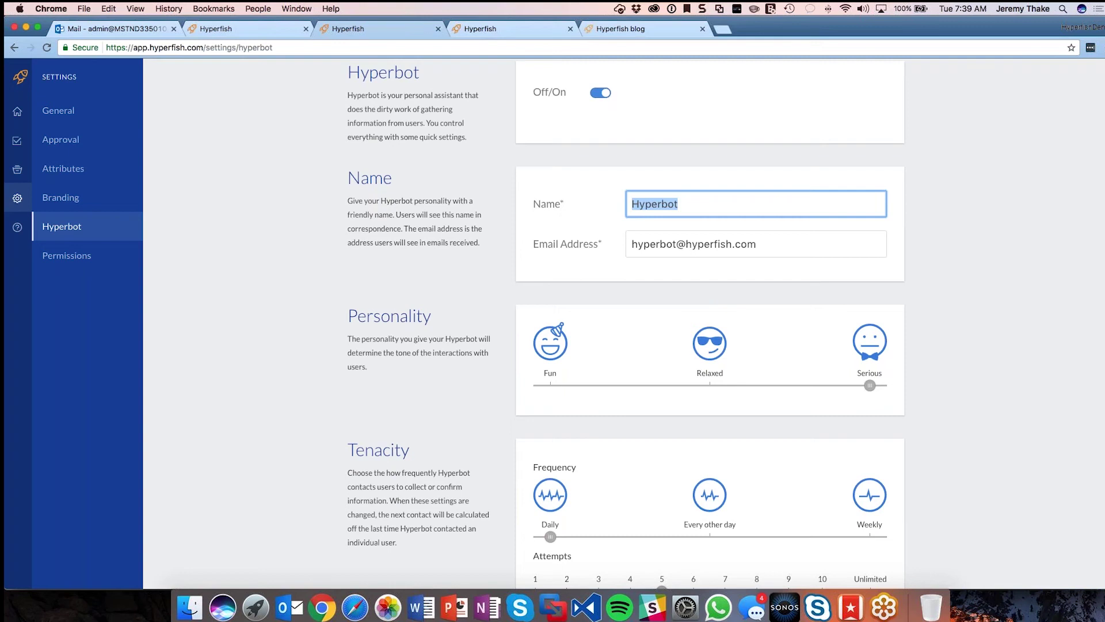
{"action": "key", "text": "Tab"}
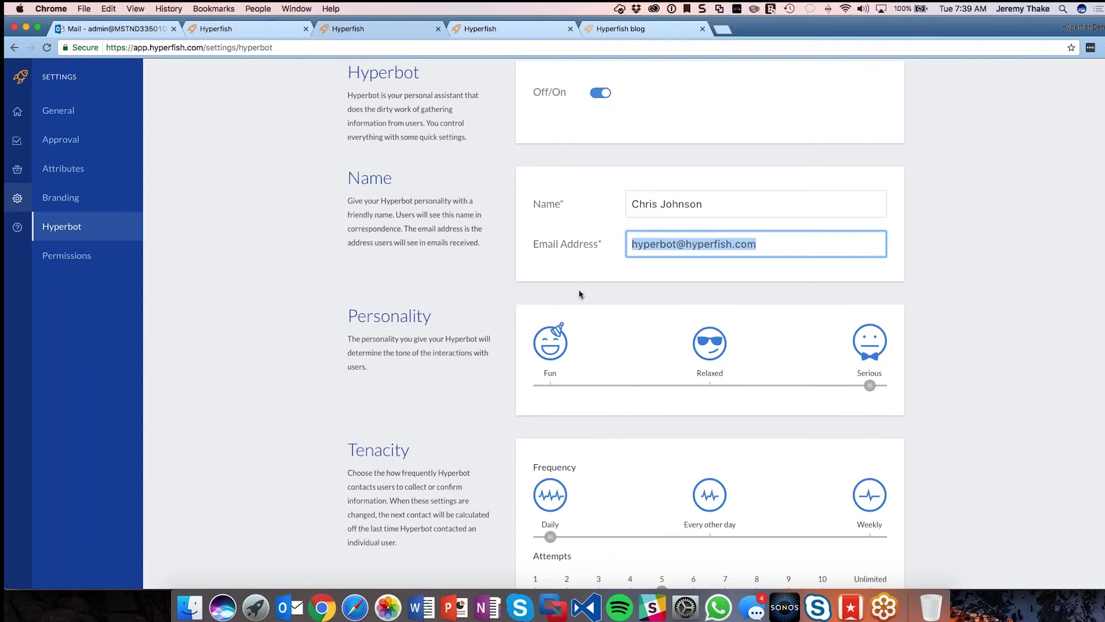
{"action": "scroll", "coordinate": [572, 323], "scroll_direction": "down", "scroll_amount": 1}
{"action": "left_click_drag", "start_coordinate": [774, 224], "coordinate": [633, 224]}
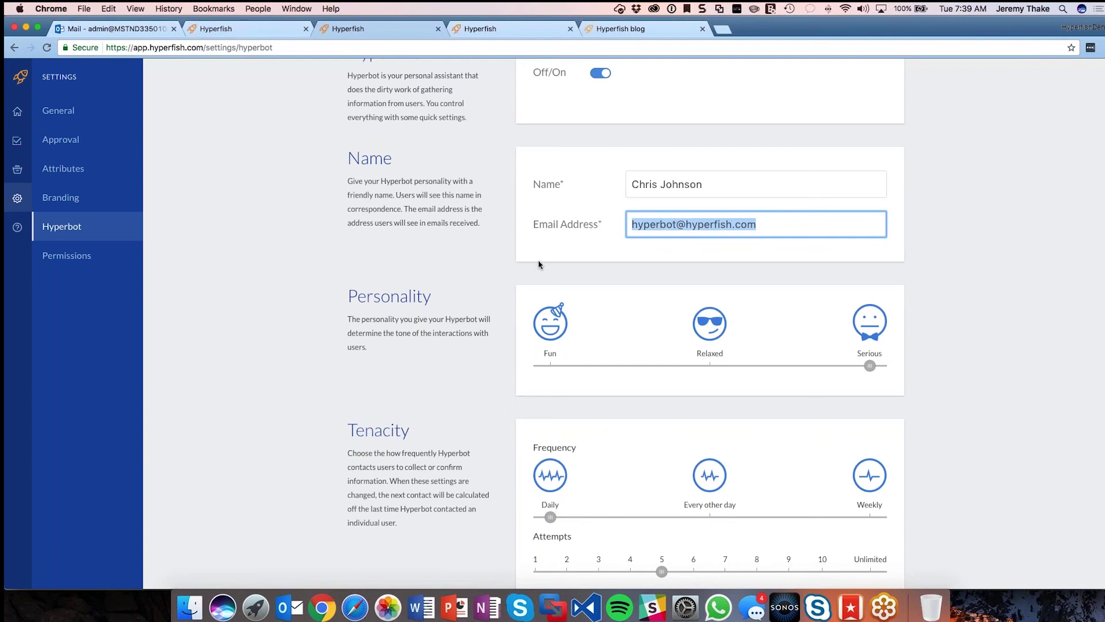
{"action": "scroll", "coordinate": [540, 264], "scroll_direction": "down", "scroll_amount": 5}
{"action": "scroll", "coordinate": [540, 264], "scroll_direction": "up", "scroll_amount": 1}
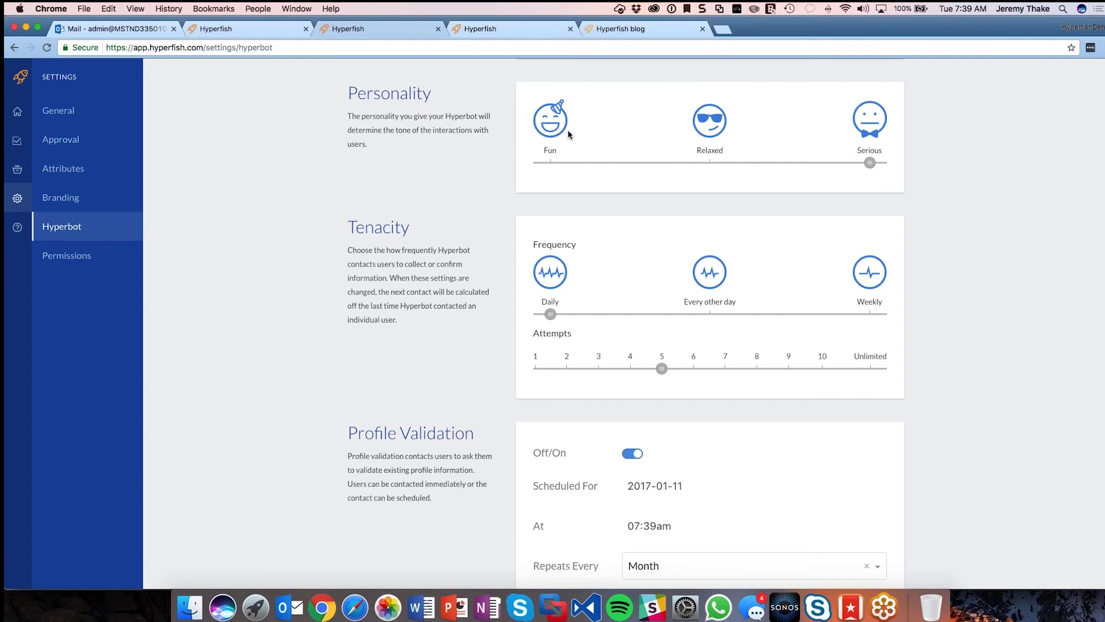
Step: Set the bot's personality to Fun, contact frequency to Daily and attempts to Unlimited
{"action": "left_click", "coordinate": [551, 161]}
{"action": "left_click_drag", "start_coordinate": [554, 314], "coordinate": [850, 323]}
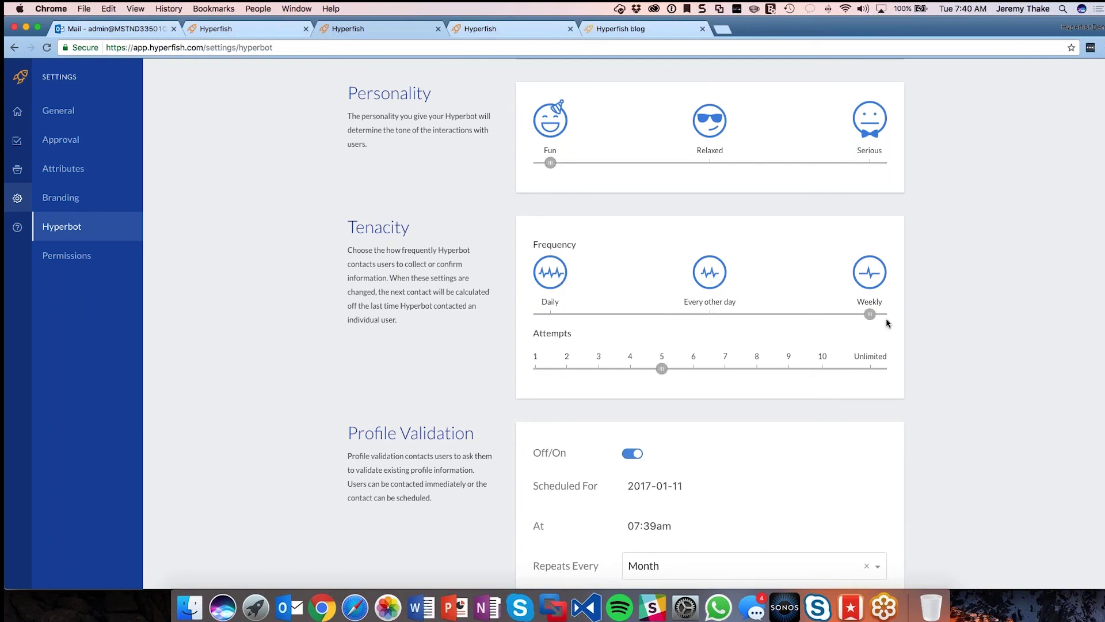
{"action": "left_click_drag", "start_coordinate": [794, 318], "coordinate": [563, 319]}
{"action": "left_click_drag", "start_coordinate": [663, 372], "coordinate": [868, 377]}
{"action": "left_click_drag", "start_coordinate": [869, 375], "coordinate": [673, 375]}
{"action": "left_click_drag", "start_coordinate": [663, 375], "coordinate": [870, 370]}
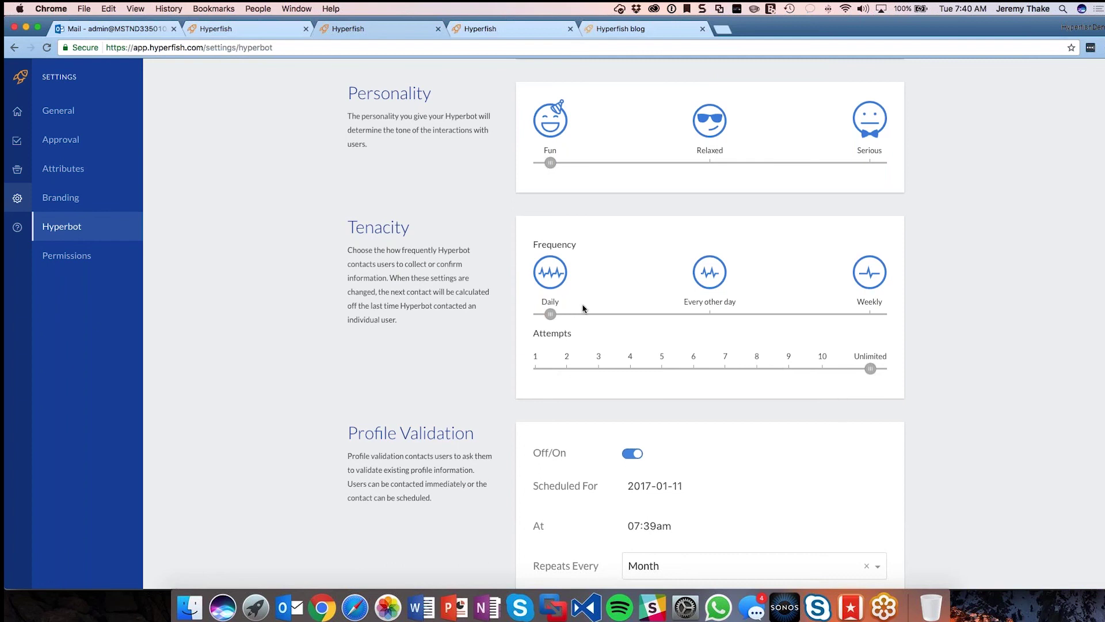
{"action": "scroll", "coordinate": [789, 327], "scroll_direction": "down", "scroll_amount": 5}
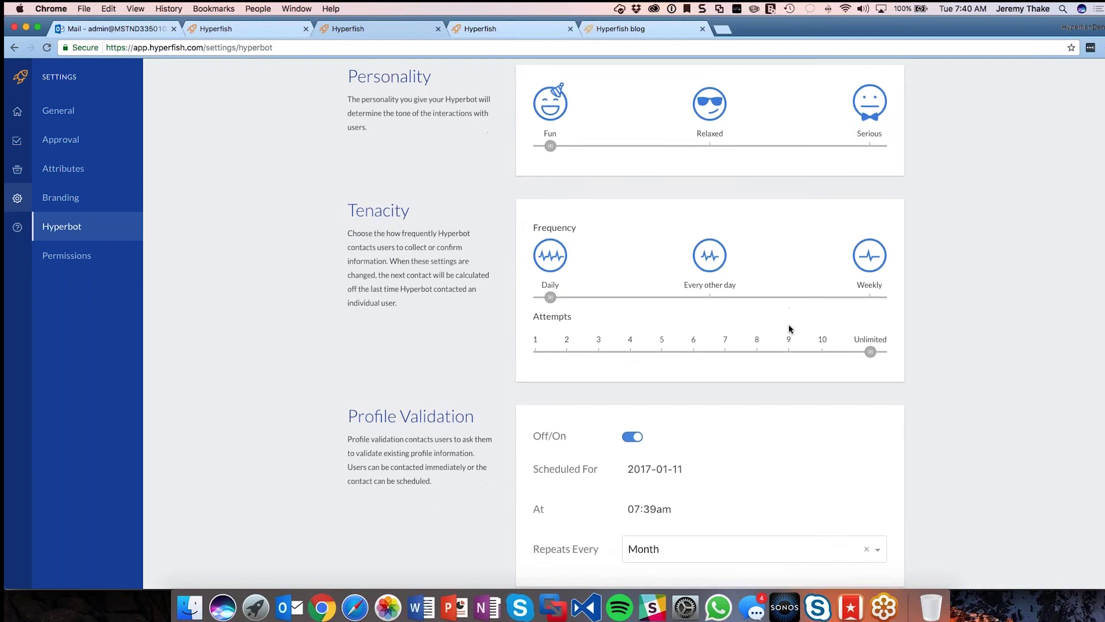
{"action": "scroll", "coordinate": [789, 328], "scroll_direction": "down", "scroll_amount": 1}
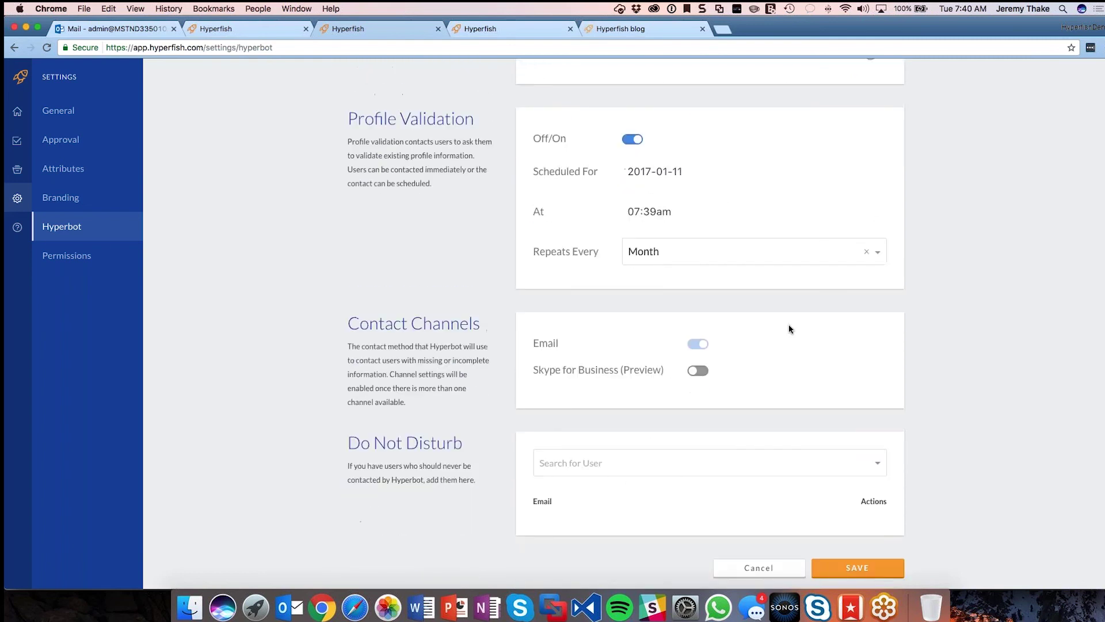
{"action": "scroll", "coordinate": [788, 328], "scroll_direction": "up", "scroll_amount": 10}
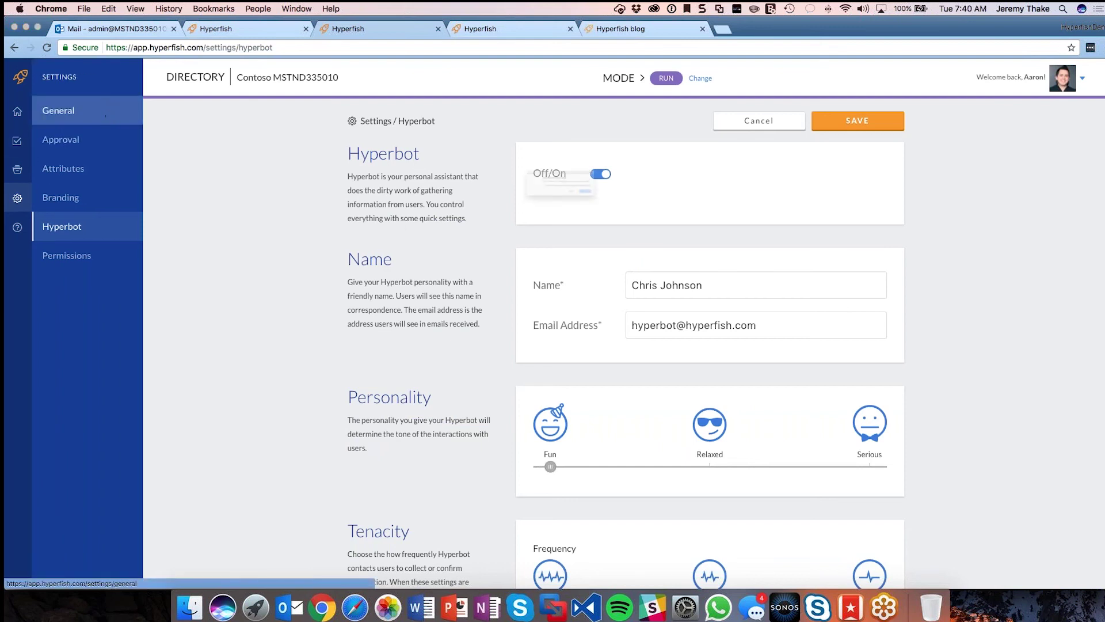
Step: On the General page, discard unsaved changes, move Hyperfish Mode to Pilot and save
{"action": "left_click", "coordinate": [105, 116]}
{"action": "left_click", "coordinate": [654, 212]}
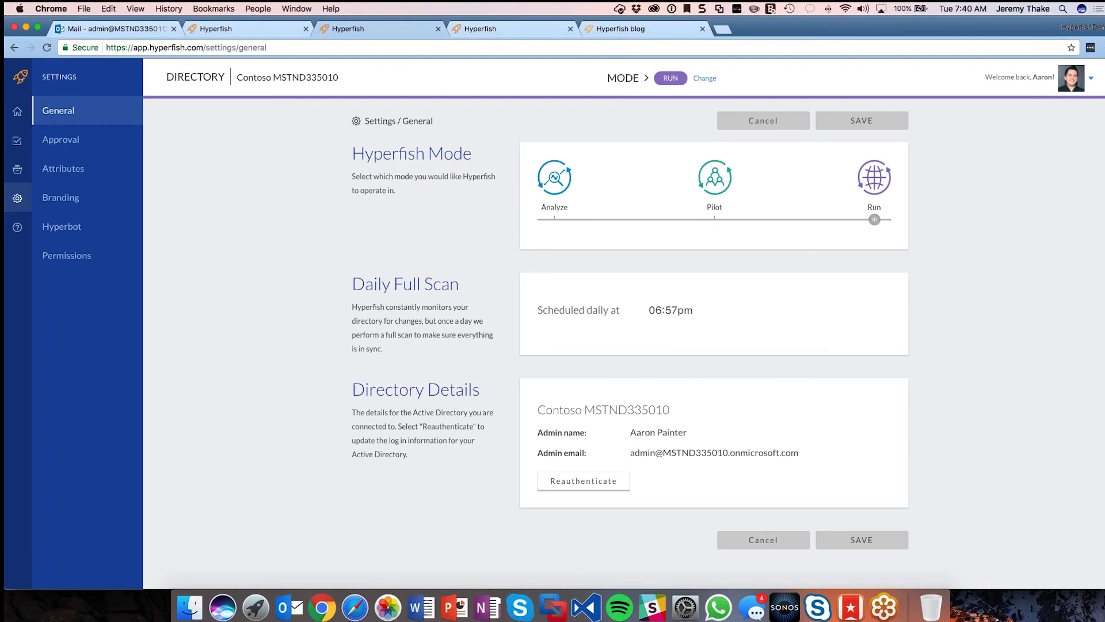
{"action": "left_click", "coordinate": [714, 219]}
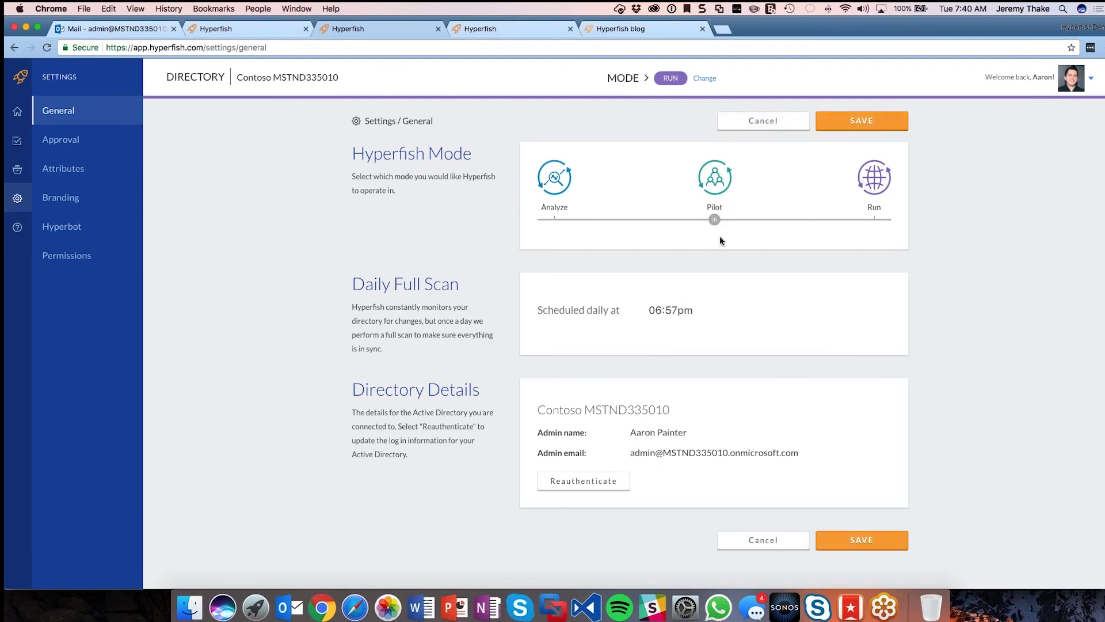
{"action": "left_click", "coordinate": [879, 115]}
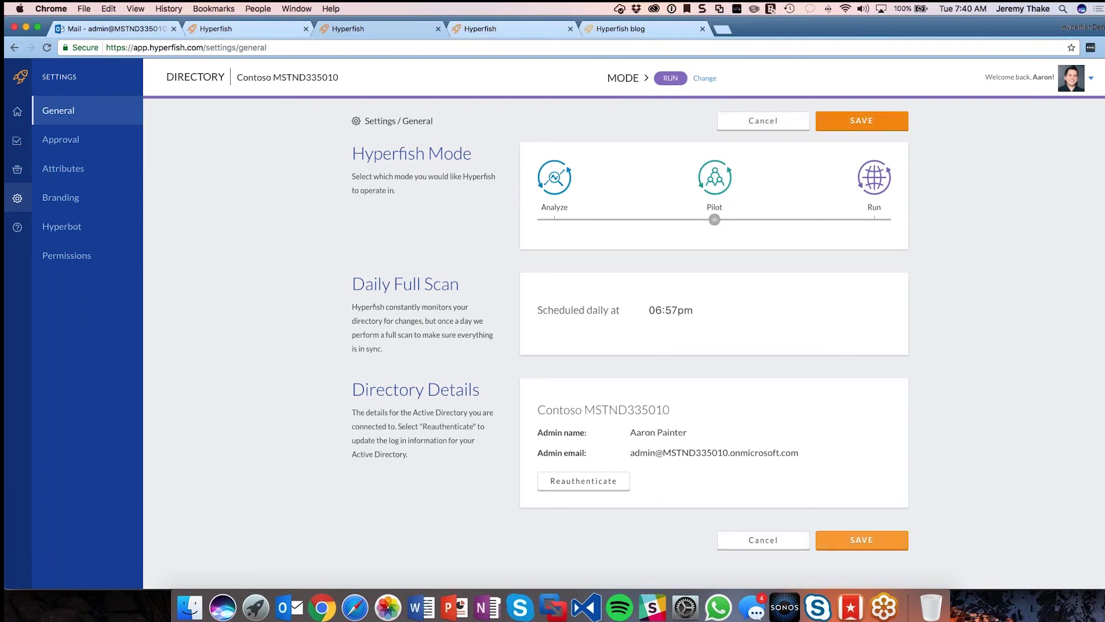
Step: Show the Permissions page, briefly opening and closing the Pilot Participants user search
{"action": "left_click", "coordinate": [129, 265]}
{"action": "left_click", "coordinate": [543, 172]}
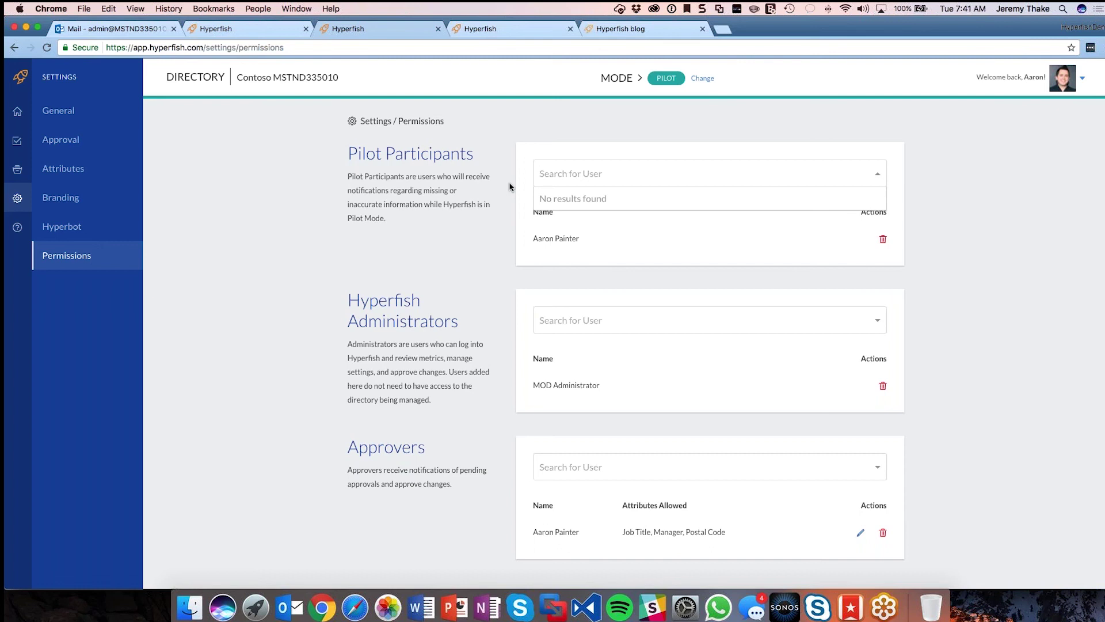
{"action": "left_click", "coordinate": [510, 186]}
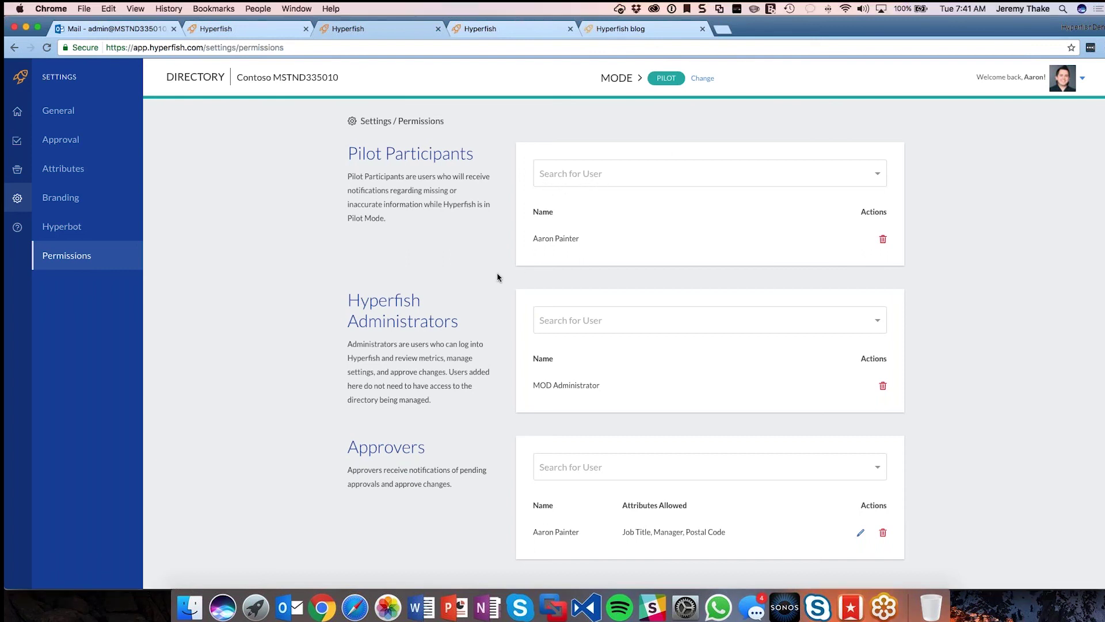
{"action": "scroll", "coordinate": [518, 412], "scroll_direction": "down", "scroll_amount": 1}
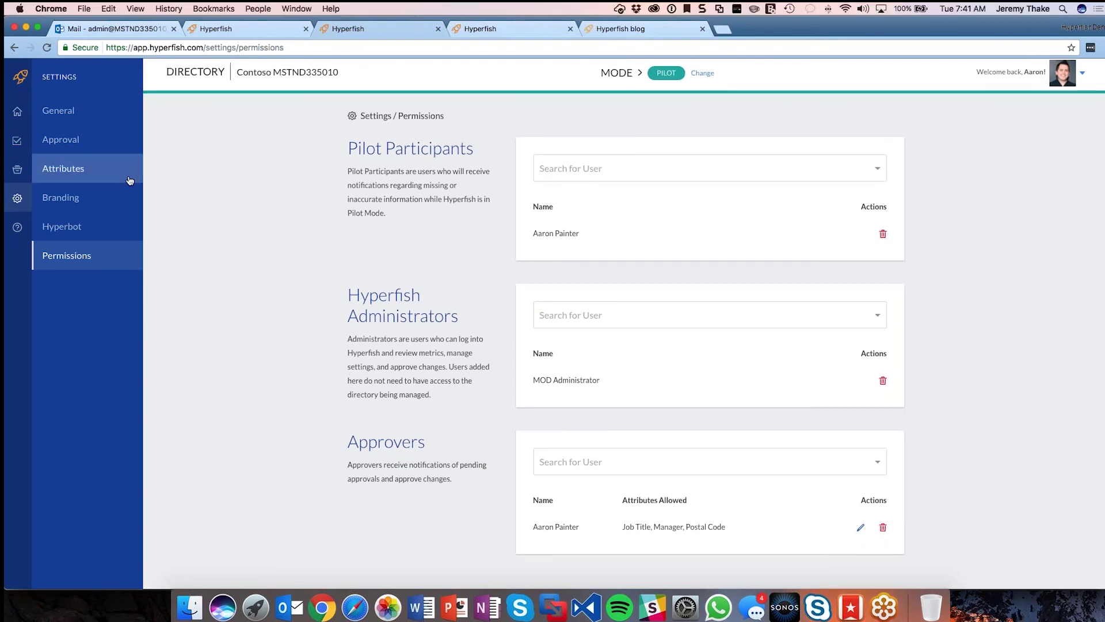
Step: Highlight Hyperbot's Do Not Disturb section, return to Permissions, then bring back the Safari webinar deck
{"action": "left_click", "coordinate": [110, 231]}
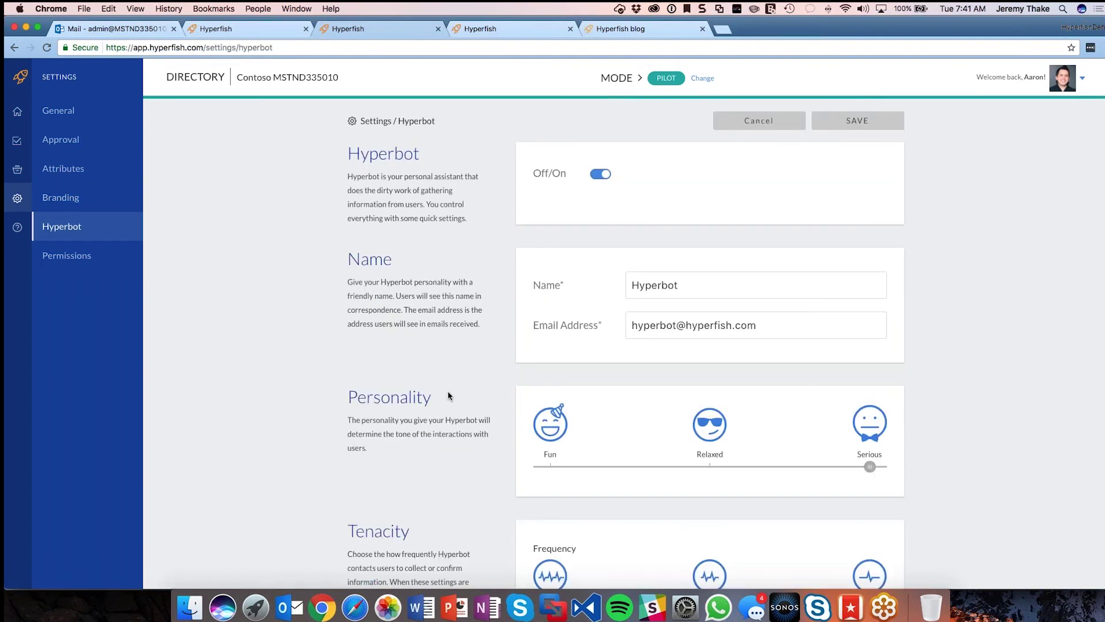
{"action": "scroll", "coordinate": [448, 396], "scroll_direction": "down", "scroll_amount": 10}
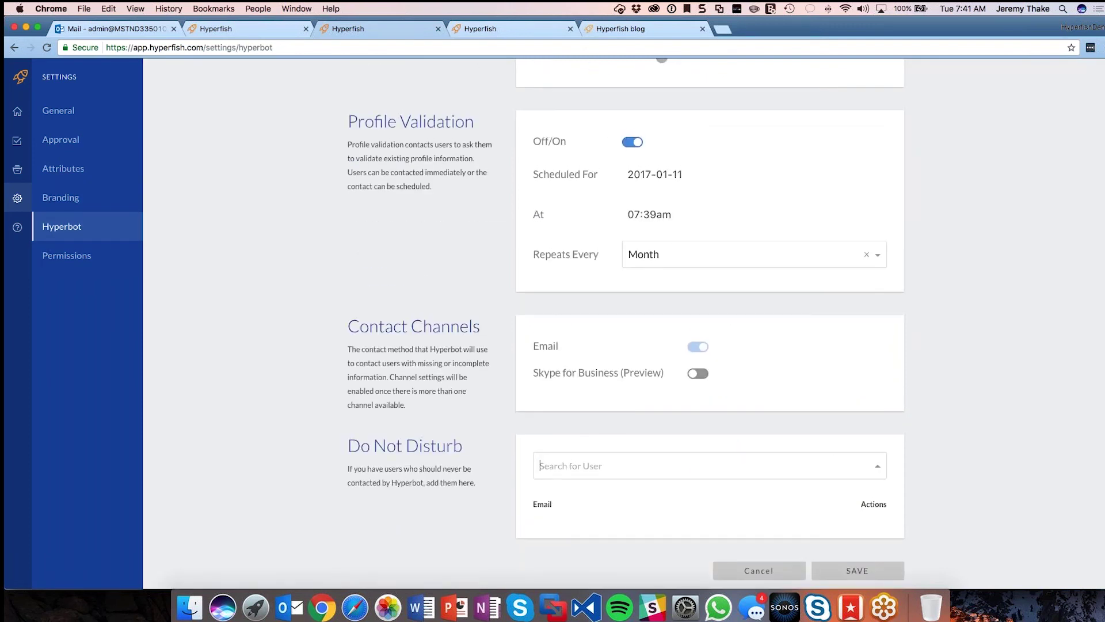
{"action": "left_click_drag", "start_coordinate": [349, 446], "coordinate": [472, 482]}
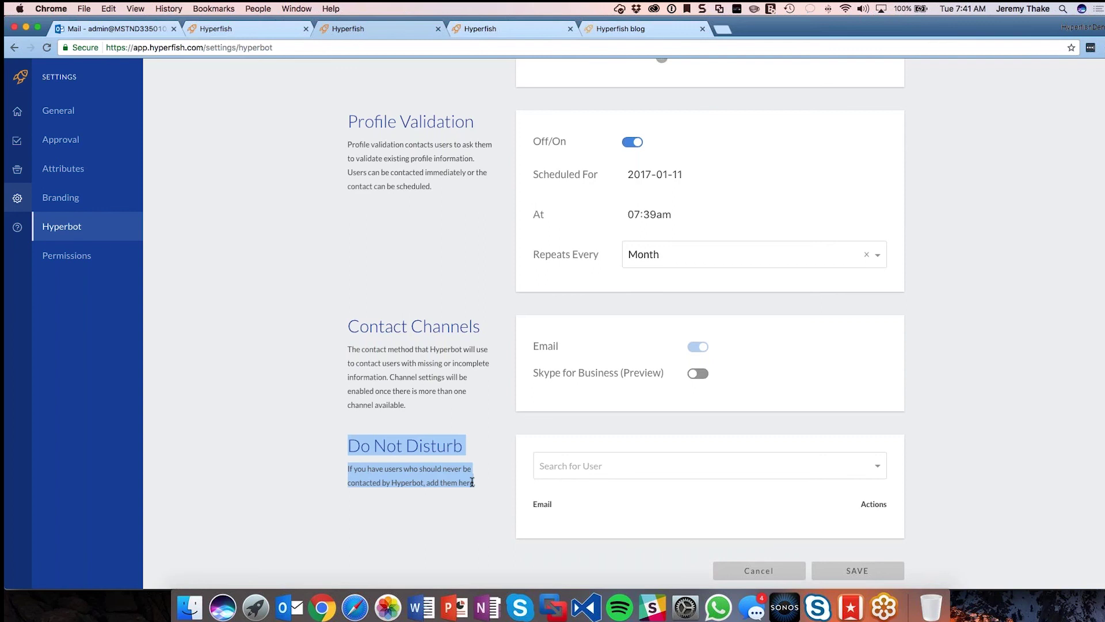
{"action": "left_click", "coordinate": [456, 466]}
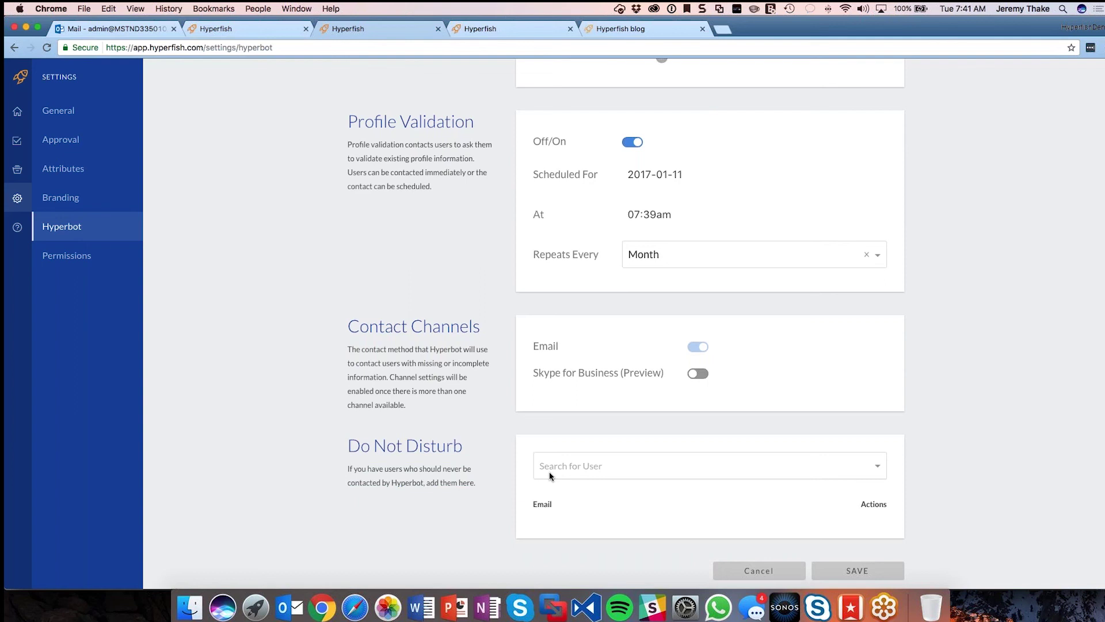
{"action": "scroll", "coordinate": [549, 471], "scroll_direction": "down", "scroll_amount": 1}
{"action": "left_click", "coordinate": [63, 255]}
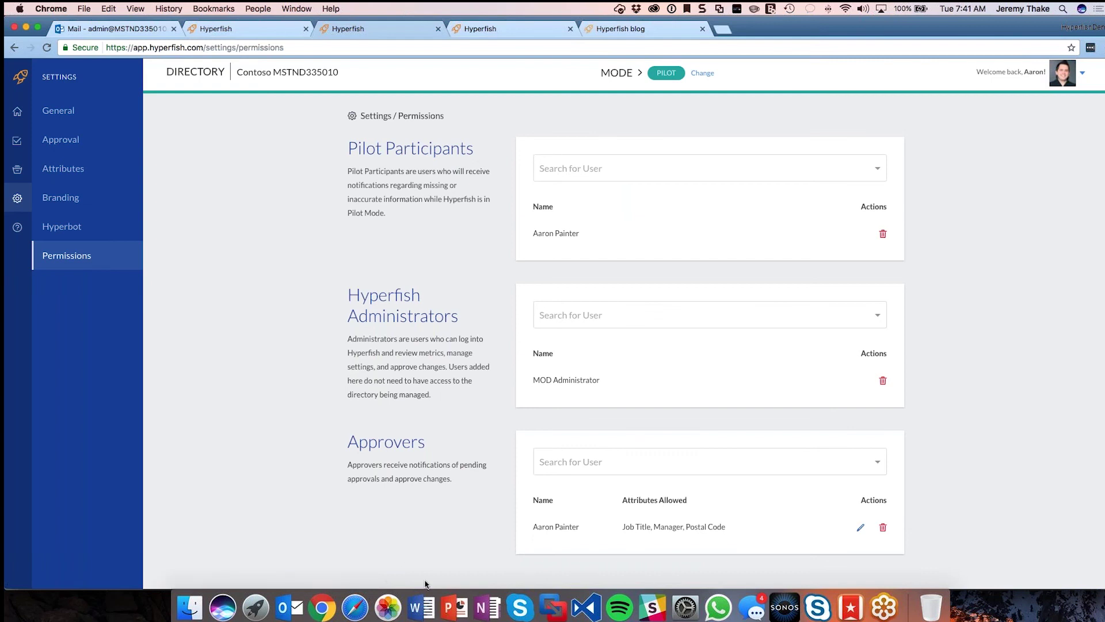
{"action": "left_click", "coordinate": [356, 602]}
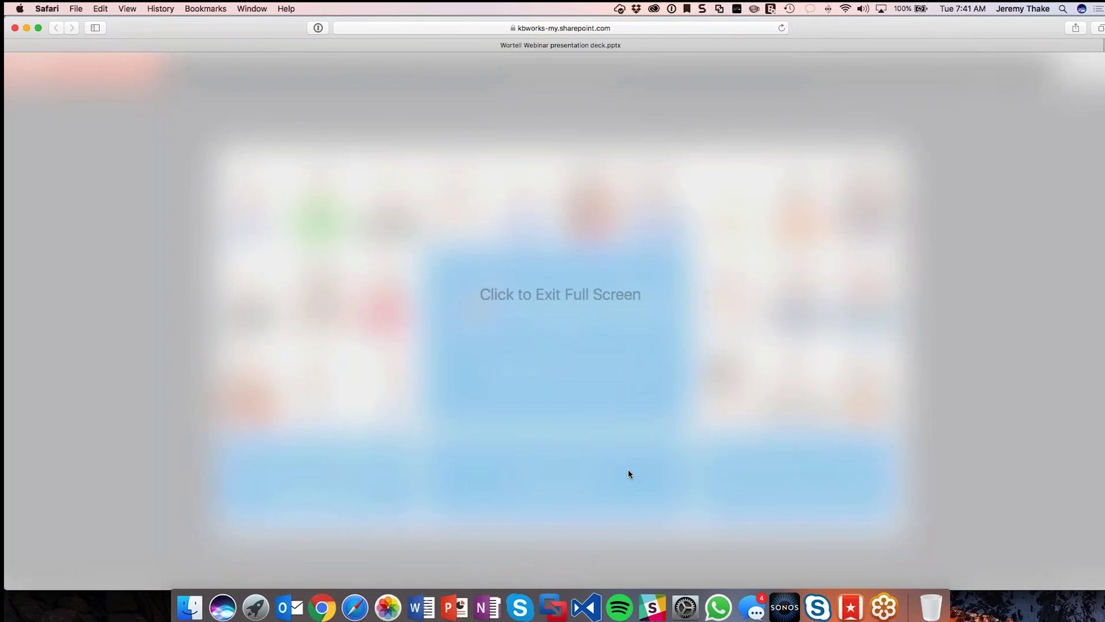
Step: Exit full screen, jump to slide 19 'Before ...', and show it filling the window
{"action": "left_click", "coordinate": [628, 473]}
{"action": "left_click", "coordinate": [560, 584]}
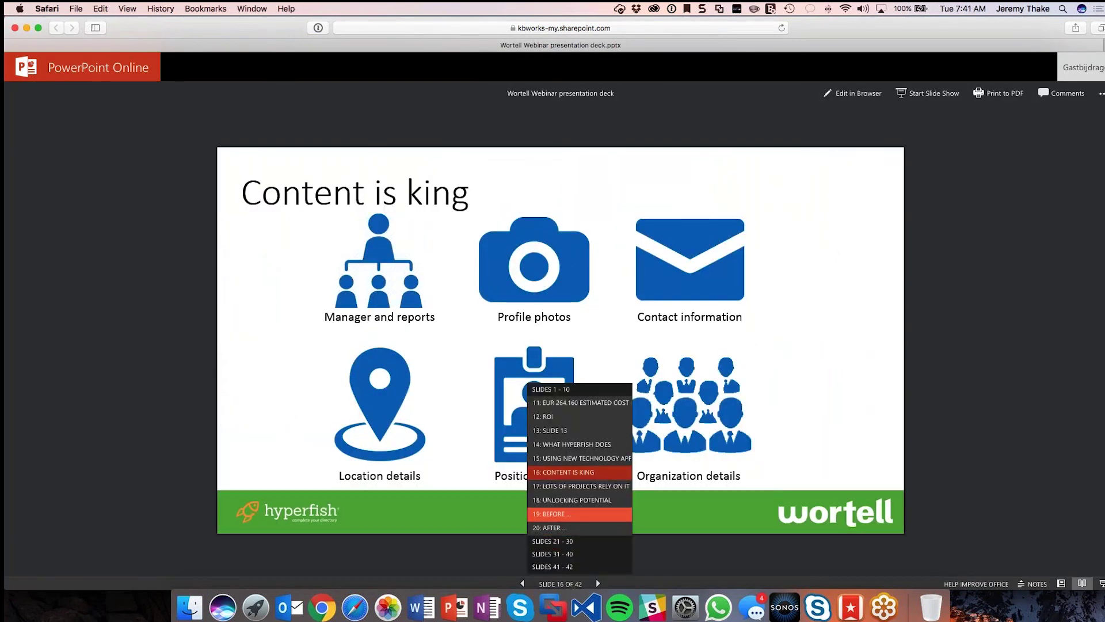
{"action": "left_click", "coordinate": [588, 514]}
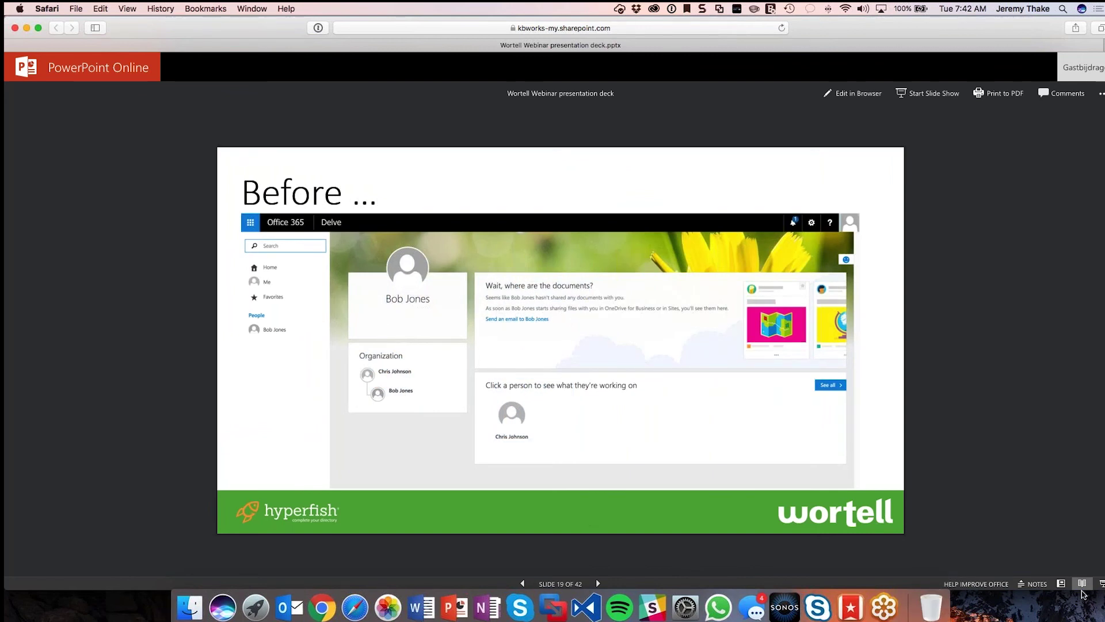
{"action": "left_click", "coordinate": [1101, 585]}
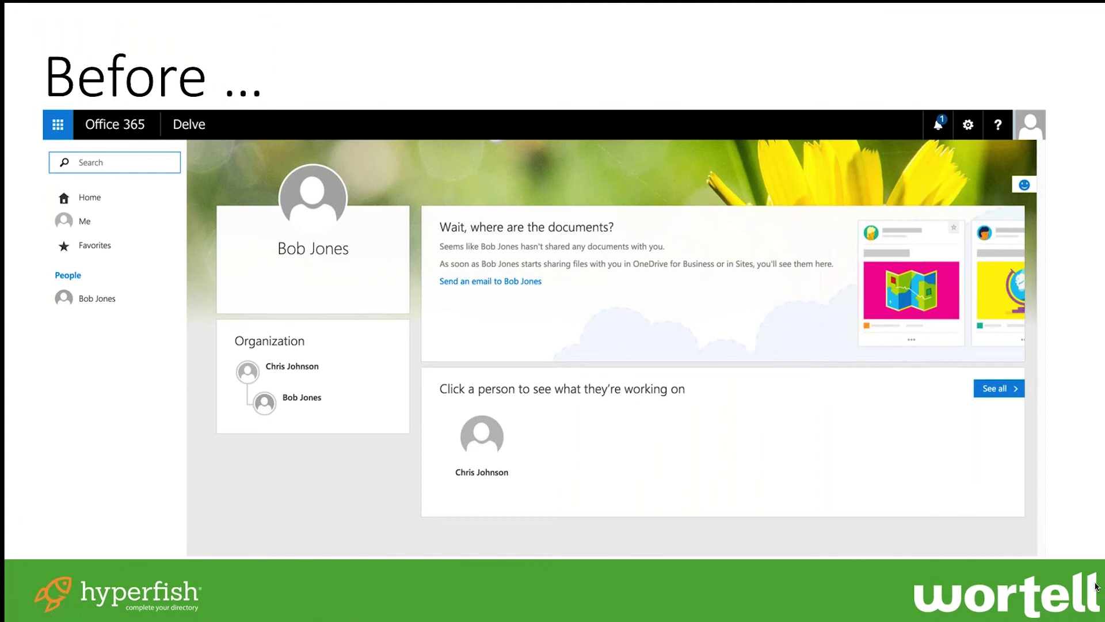
Step: Advance to 'After ...', play its profile-reveal animation, then advance to the Contact cards slide
{"action": "key", "text": "Right"}
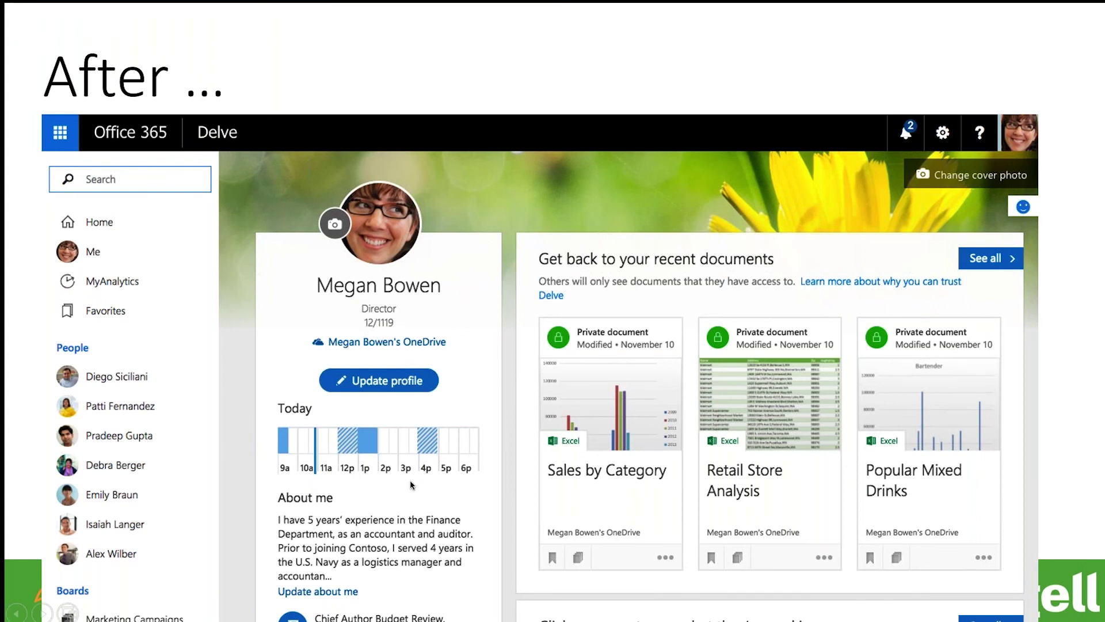
{"action": "left_click", "coordinate": [409, 554]}
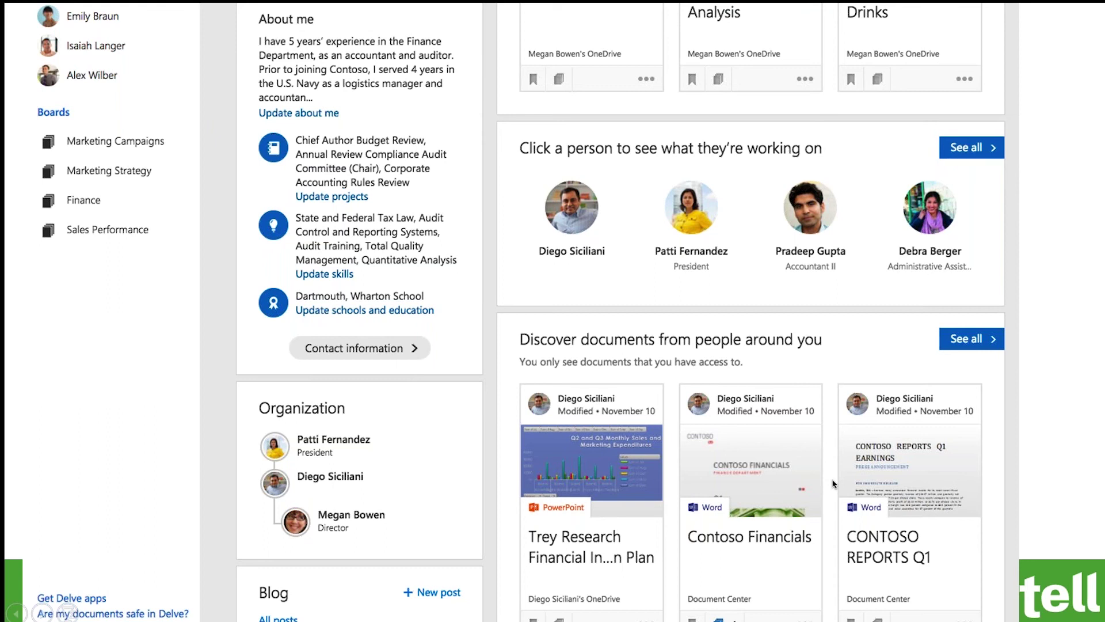
{"action": "key", "text": "Right"}
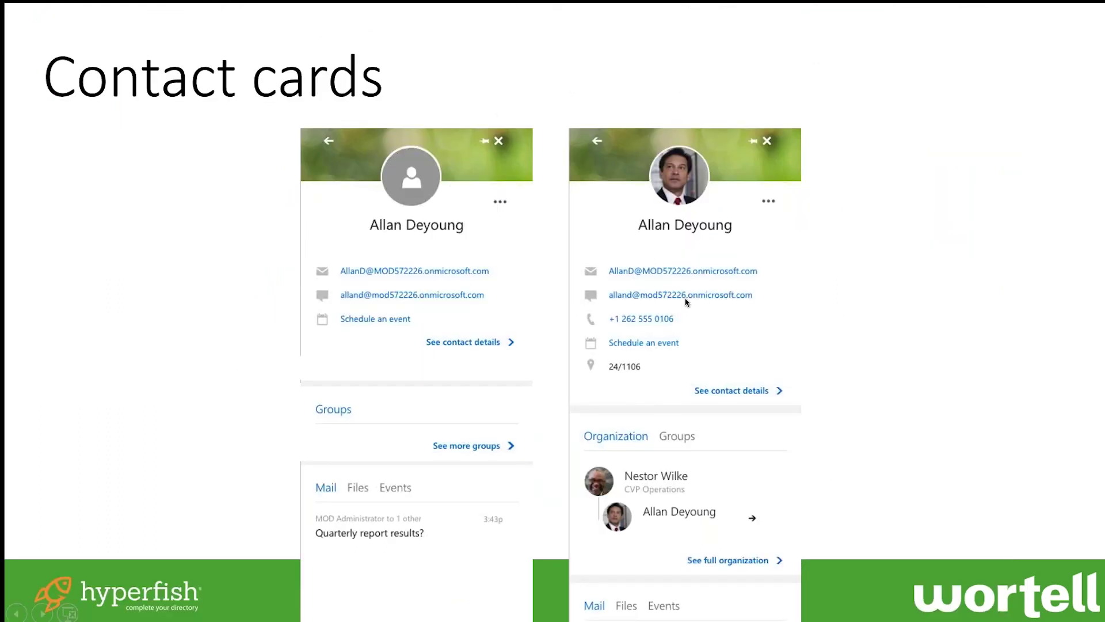